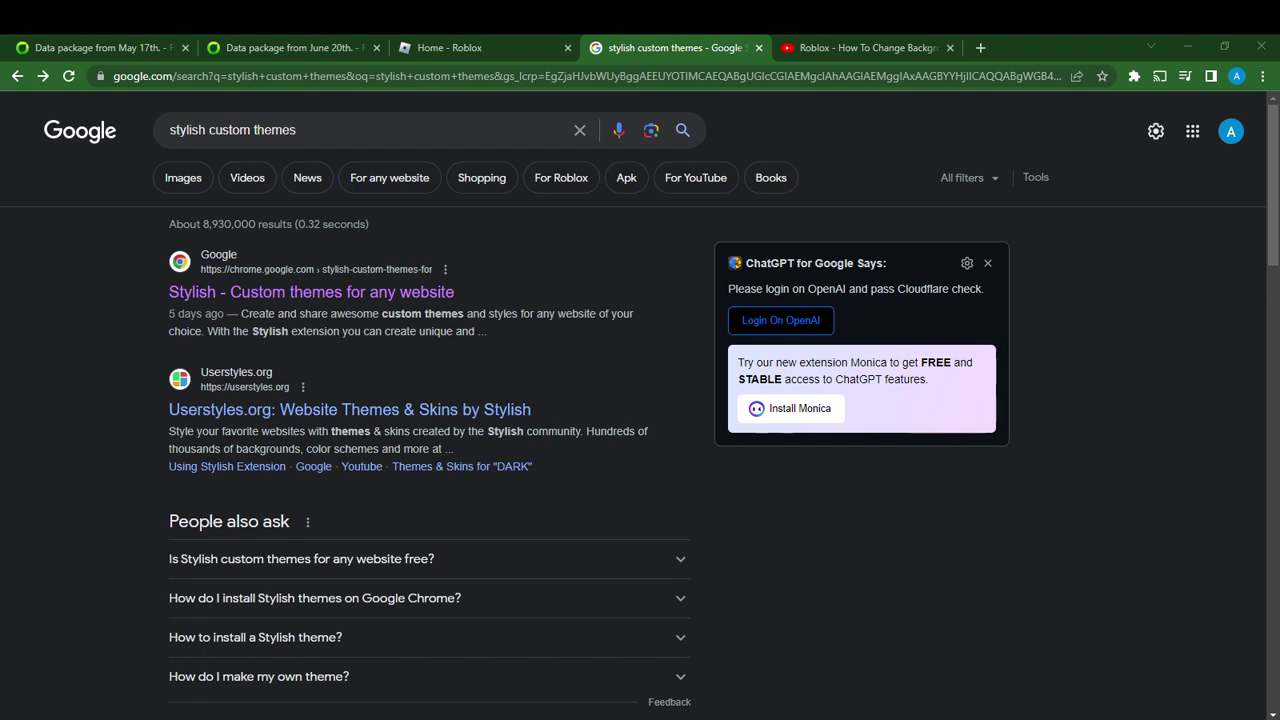
- Bring the Chrome window with the 'stylish custom themes' Google results to the front
click(860, 673)
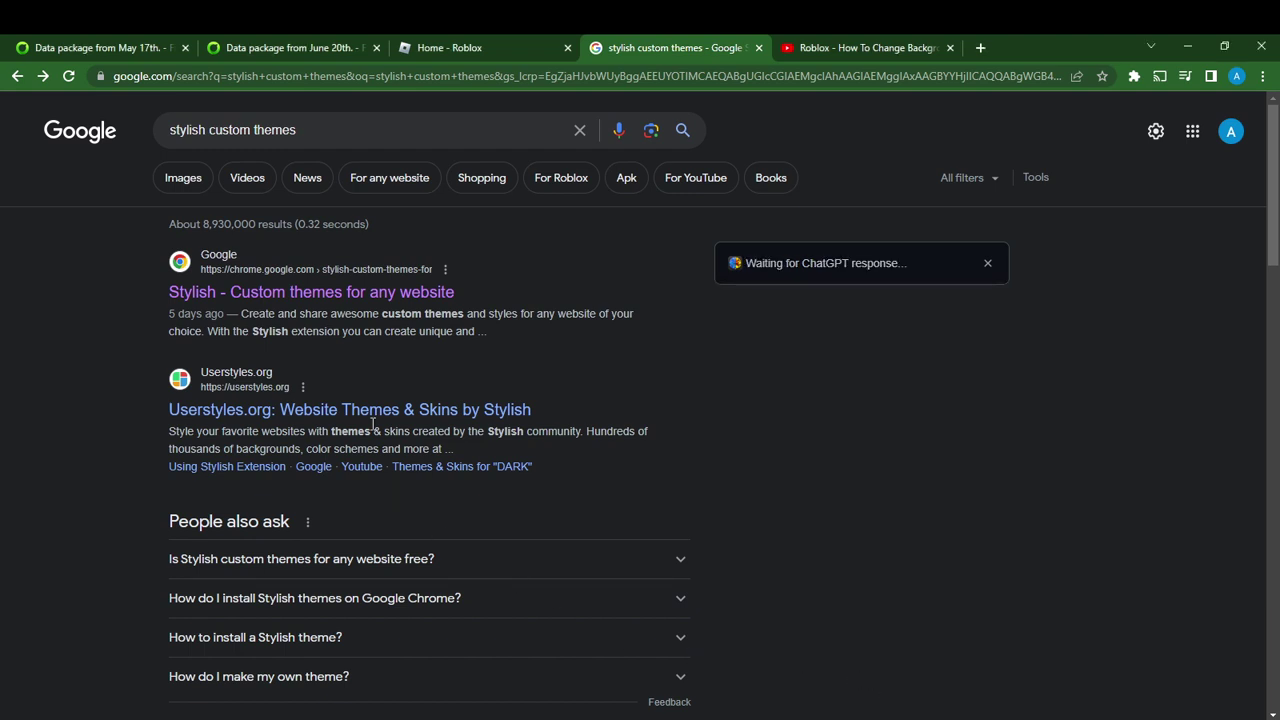
- Switch to the 'Home - Roblox' tab to view the unstyled home page
click(470, 51)
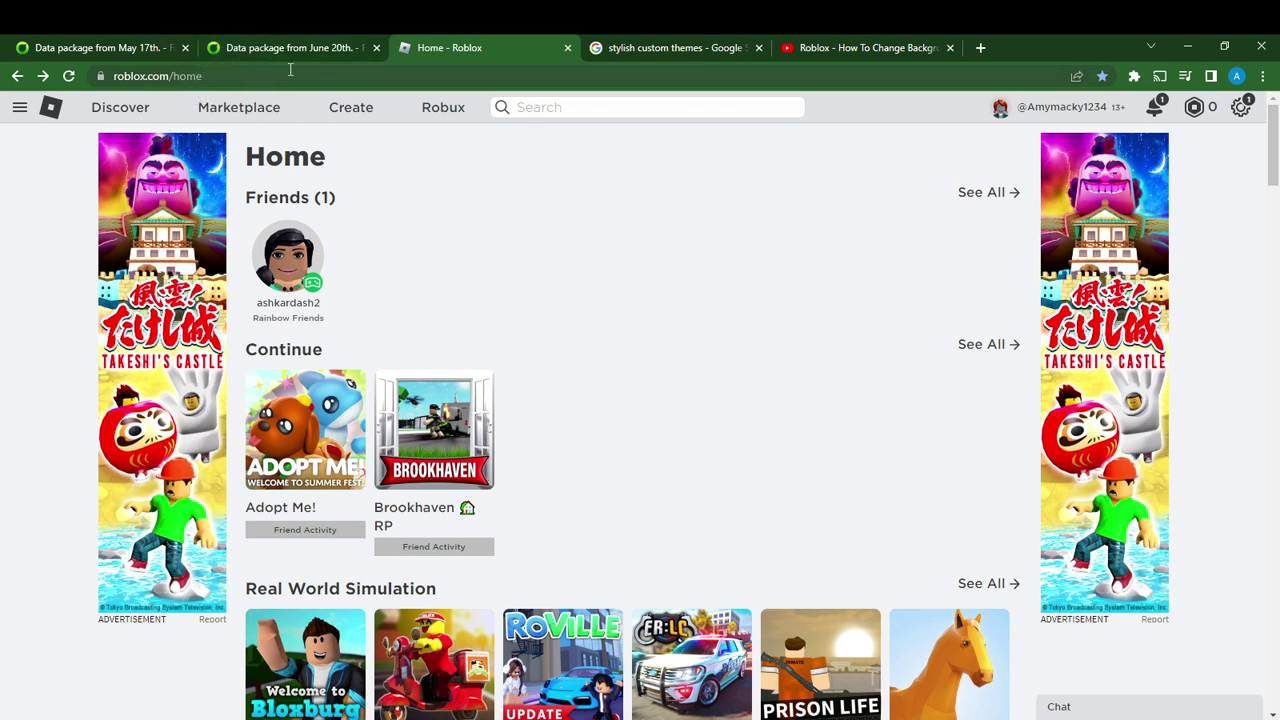
- Open the 'Stylish - Custom themes for any website' Web Store page from the Google results
click(631, 45)
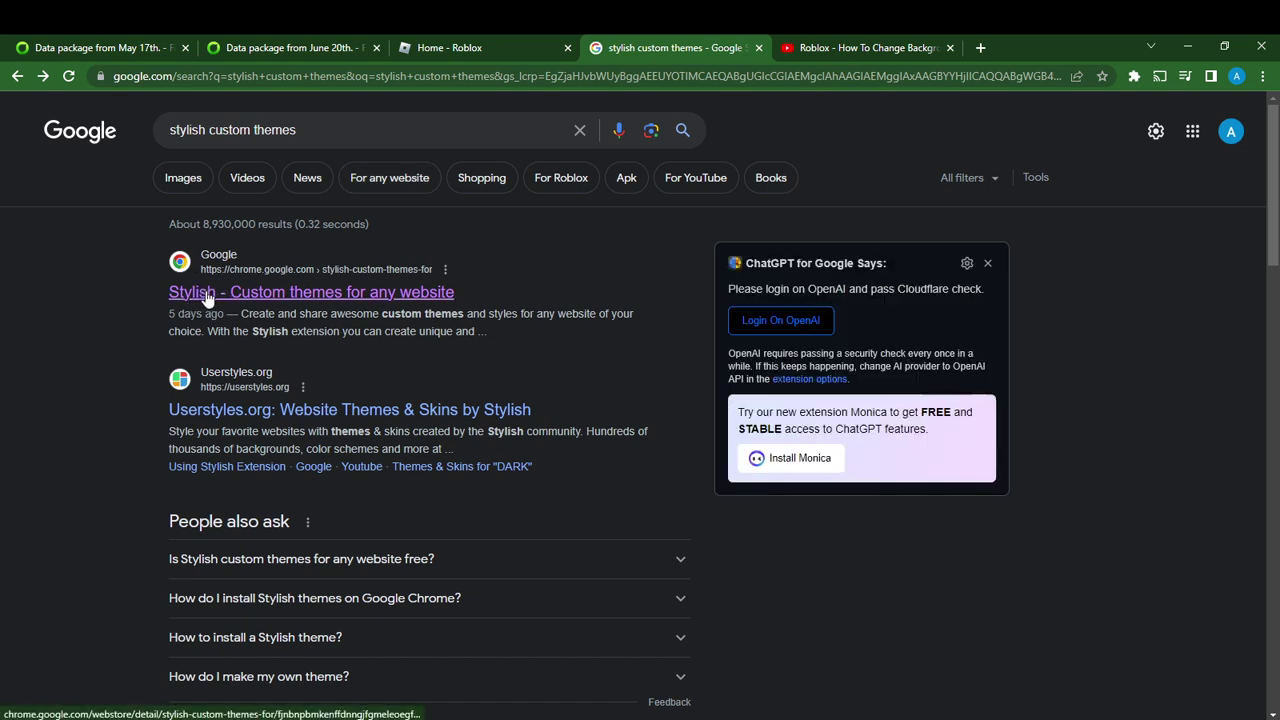
click(383, 297)
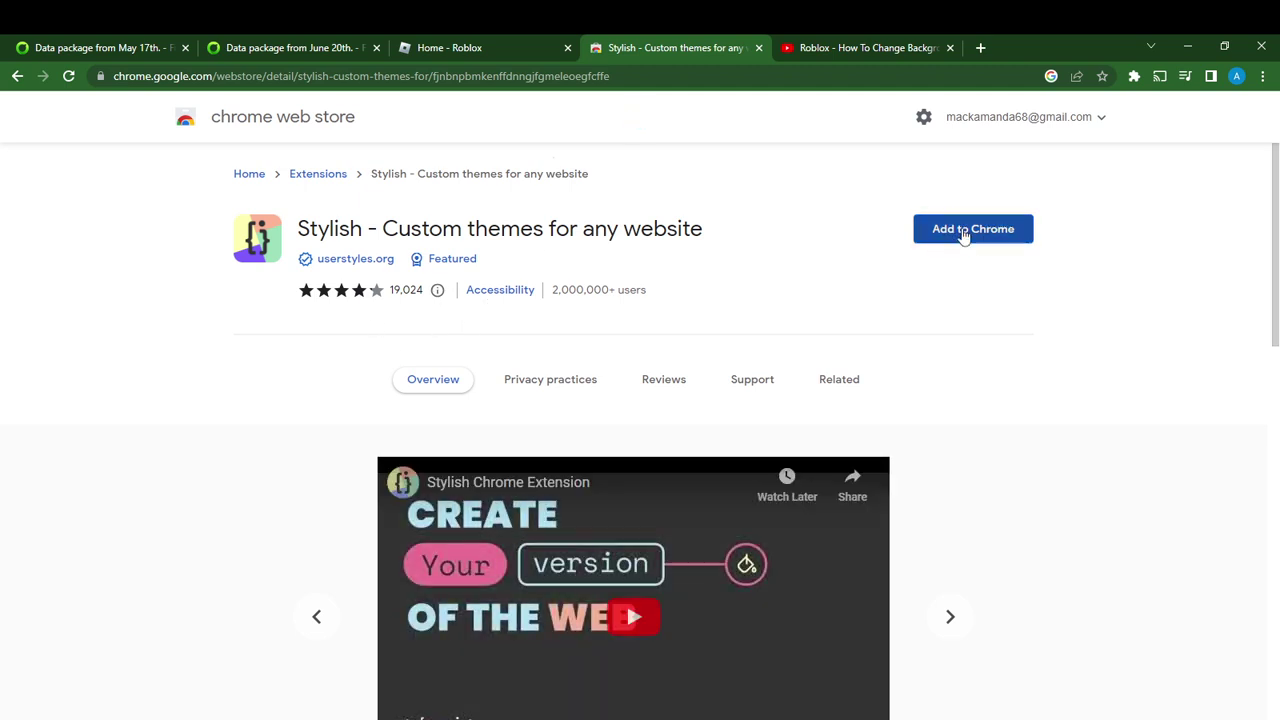
- Add the Stylish extension to Chrome, confirming the permission prompt
click(964, 234)
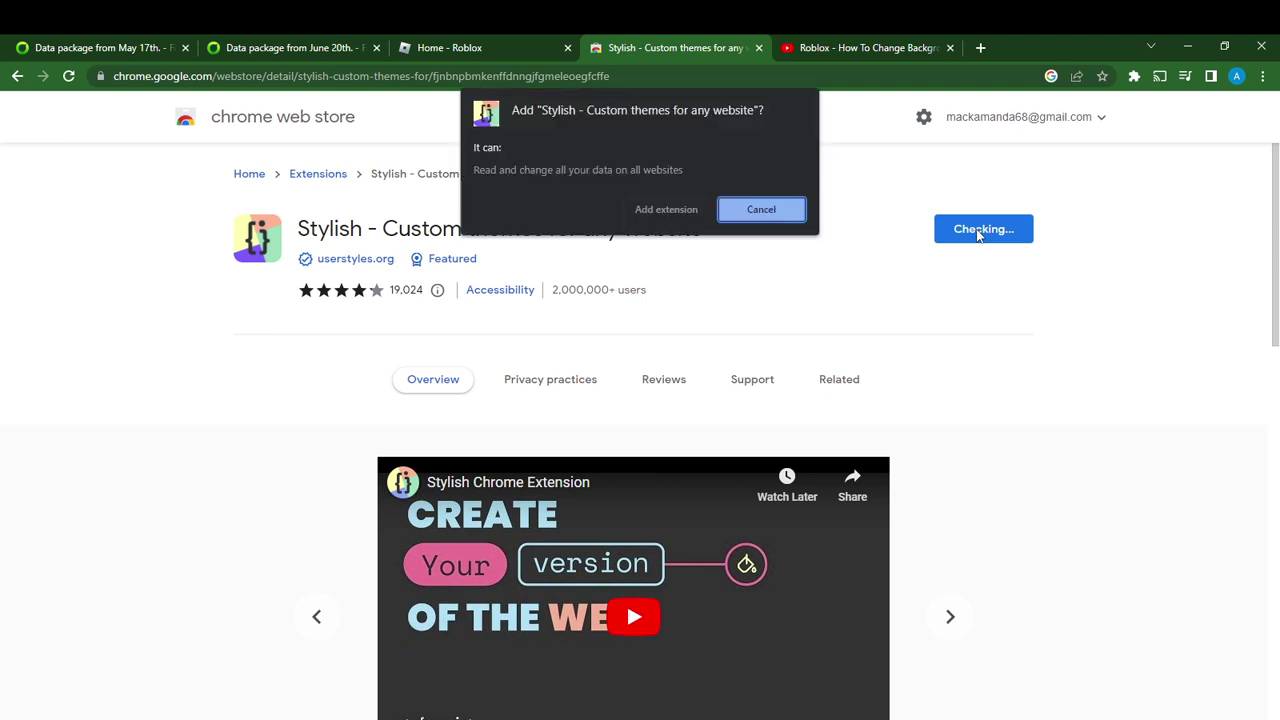
click(660, 210)
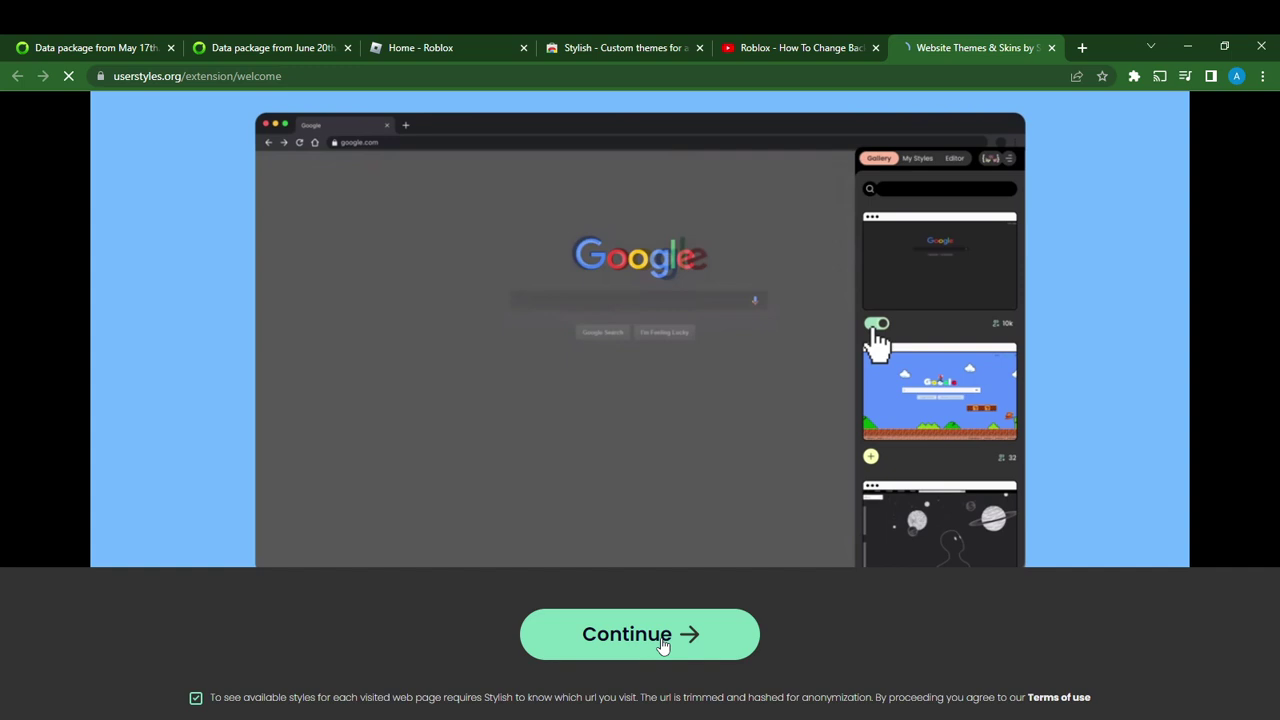
- Continue through Stylish's welcome setup and sign in with the Google account
click(669, 650)
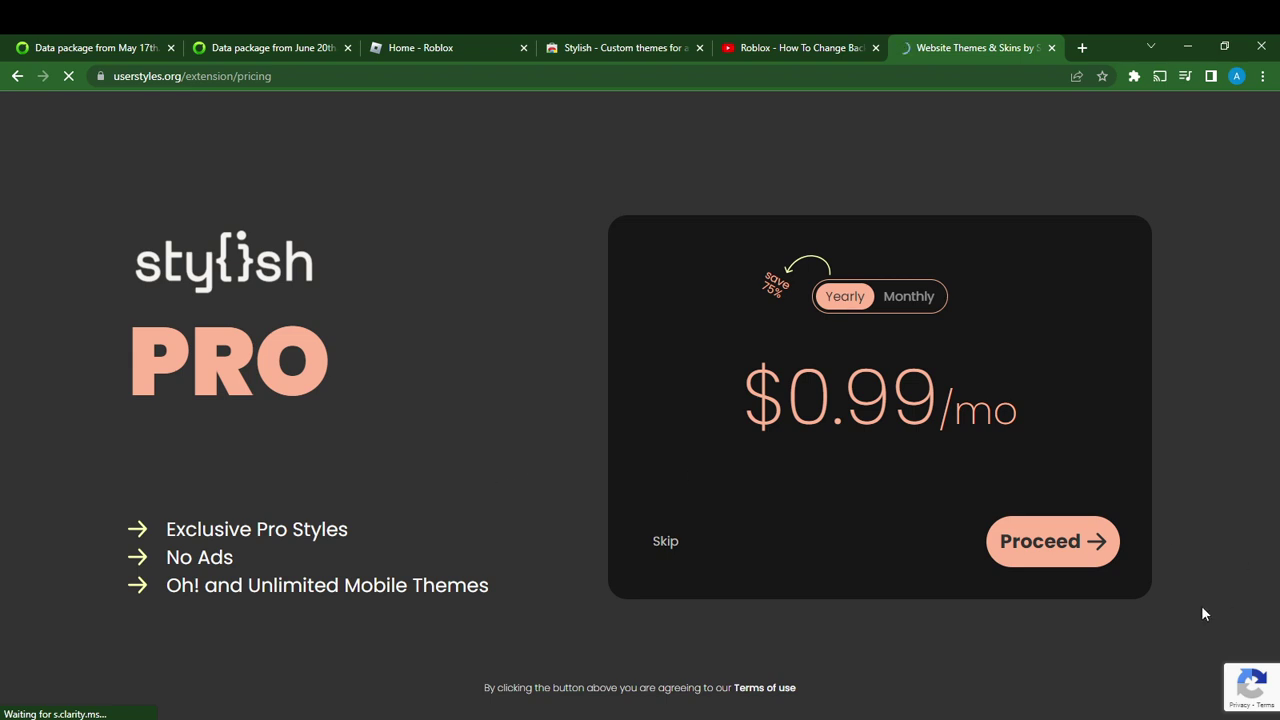
click(1077, 548)
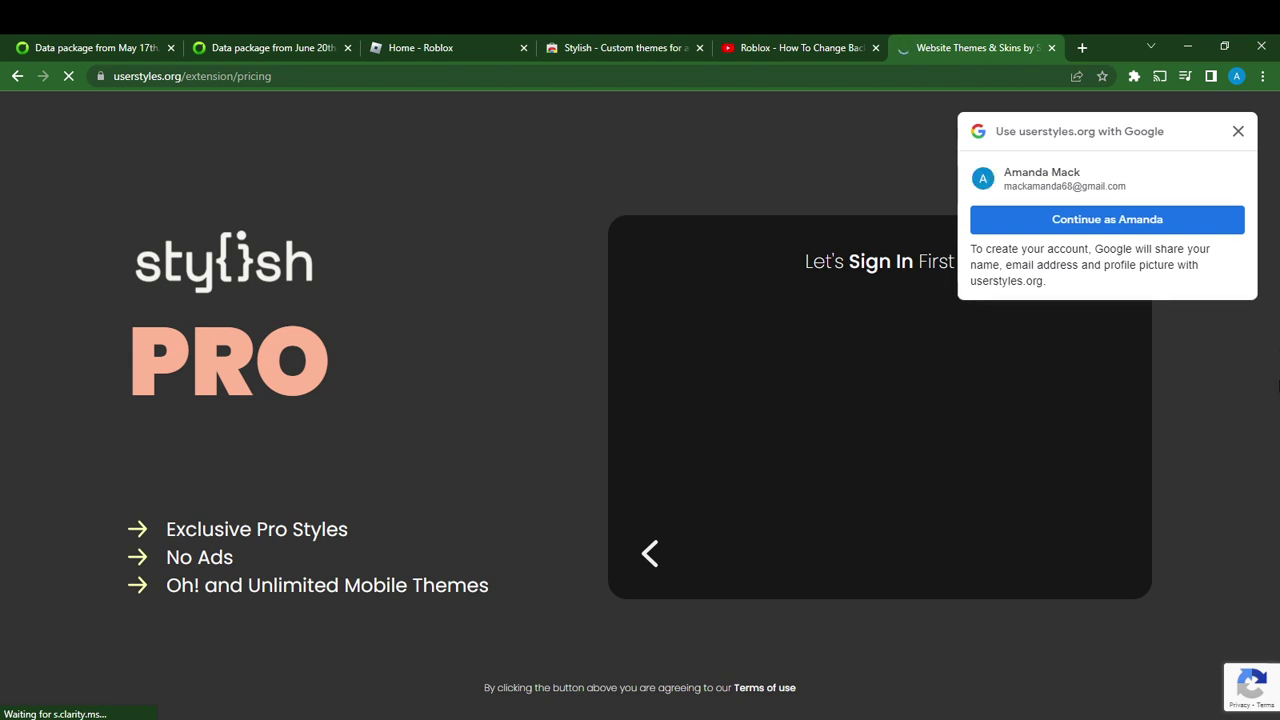
click(1112, 219)
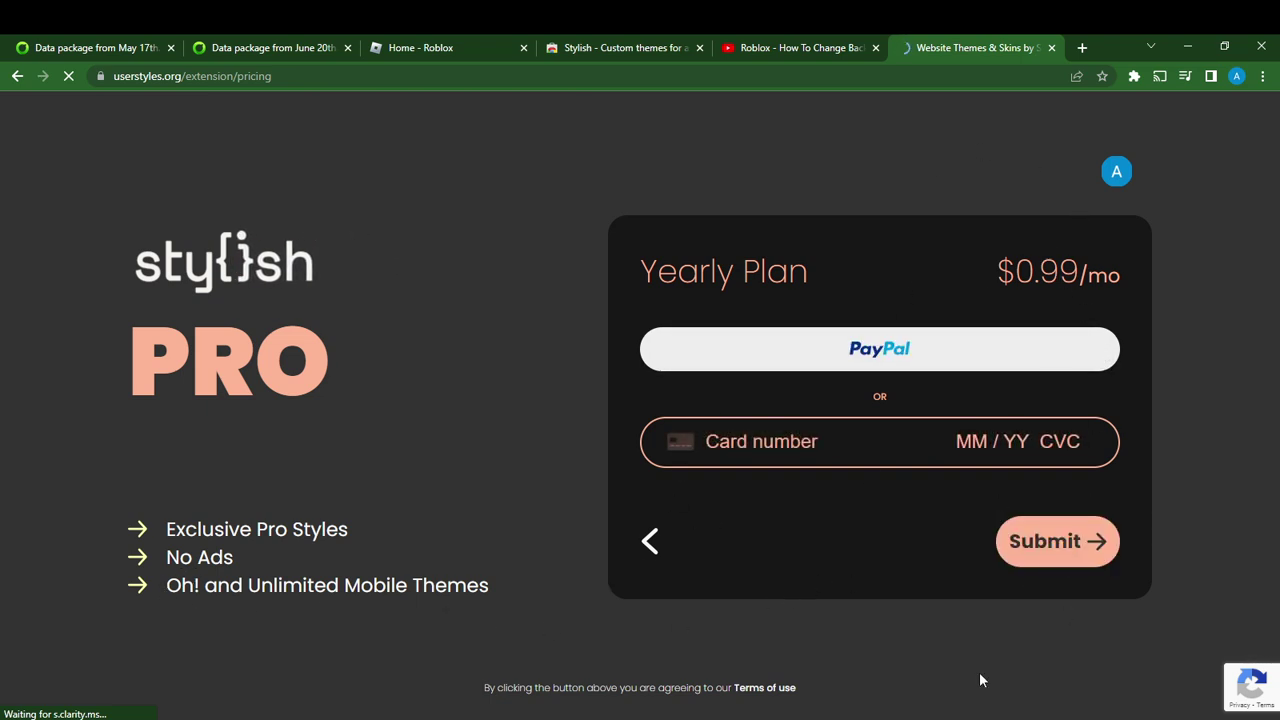
- Try the Pro payment form, then go back and skip the Pro upgrade
click(1084, 552)
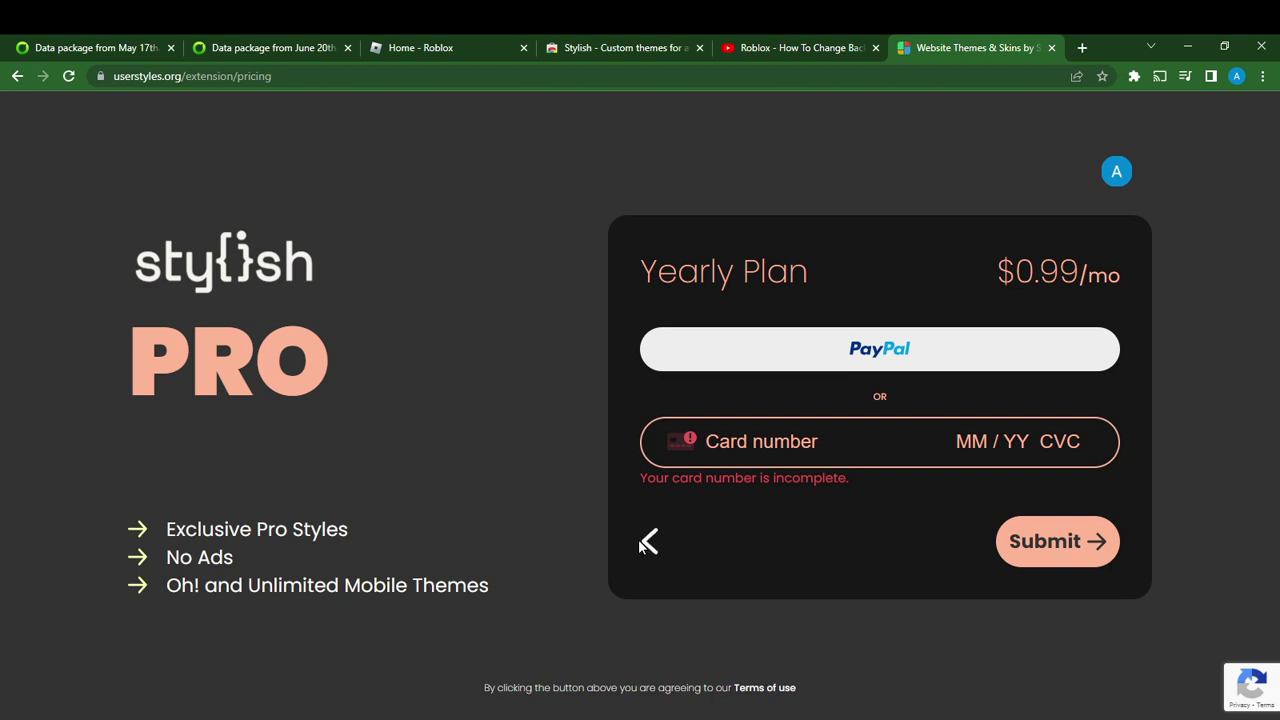
click(1116, 172)
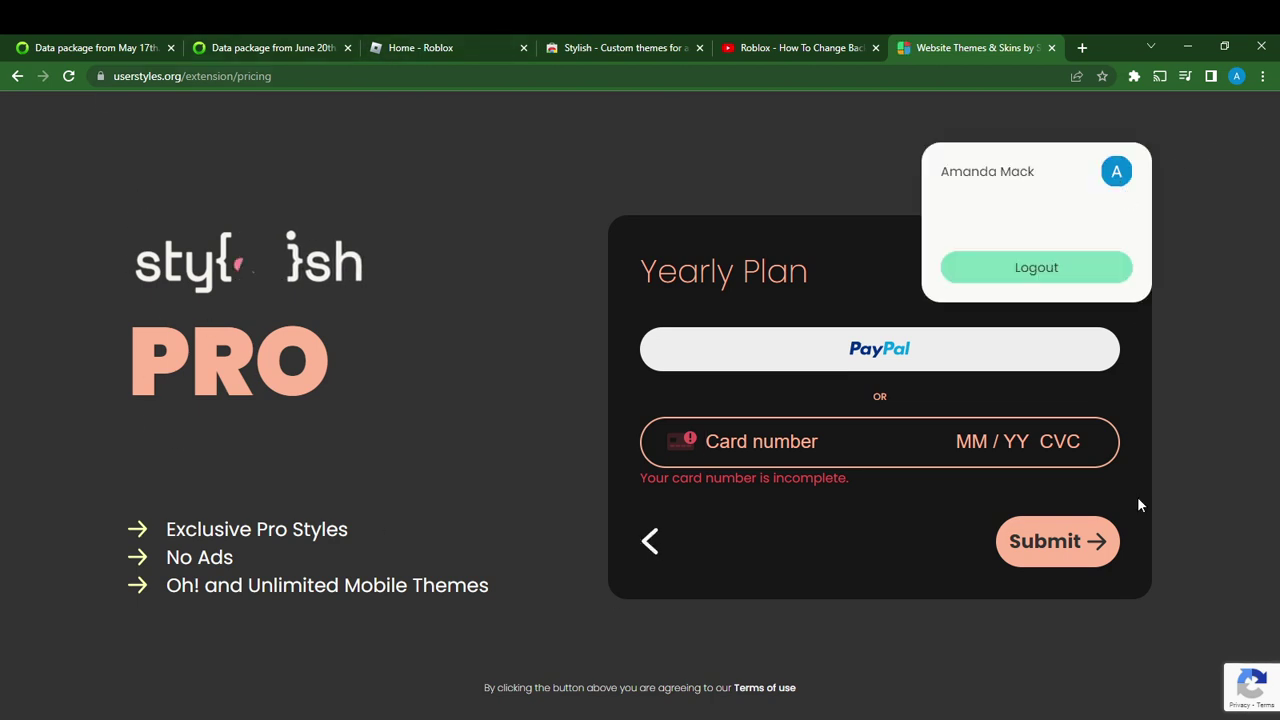
click(648, 545)
click(665, 545)
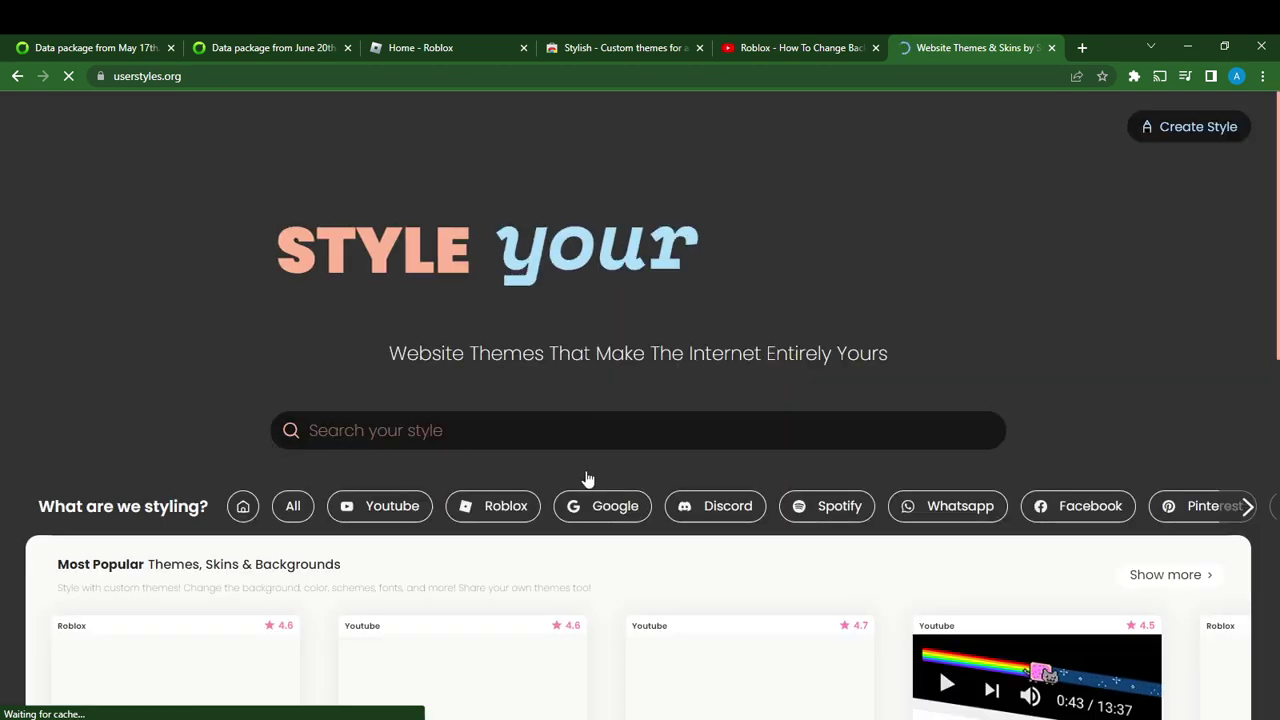
scroll(586, 480, down, 5)
scroll(571, 374, down, 5)
scroll(346, 408, down, 5)
scroll(434, 452, down, 5)
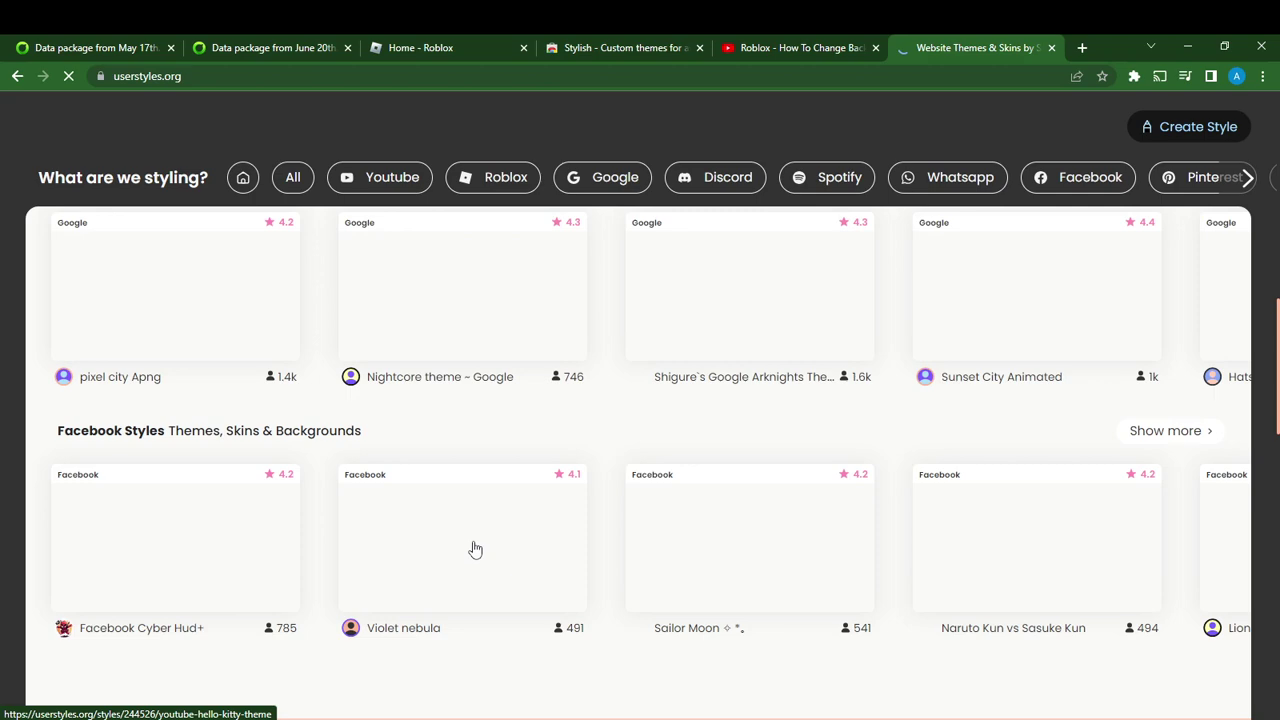
scroll(474, 549, down, 2)
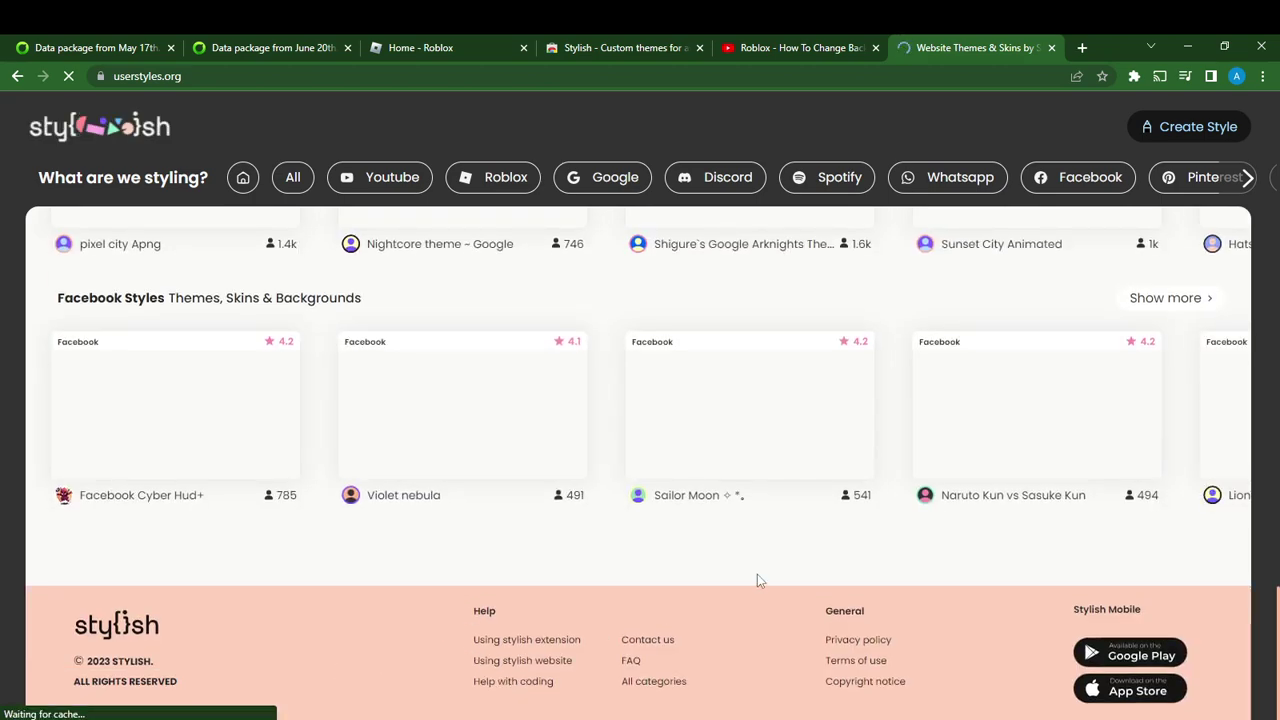
scroll(740, 565, up, 5)
scroll(660, 528, up, 2)
scroll(550, 485, up, 3)
scroll(489, 465, down, 4)
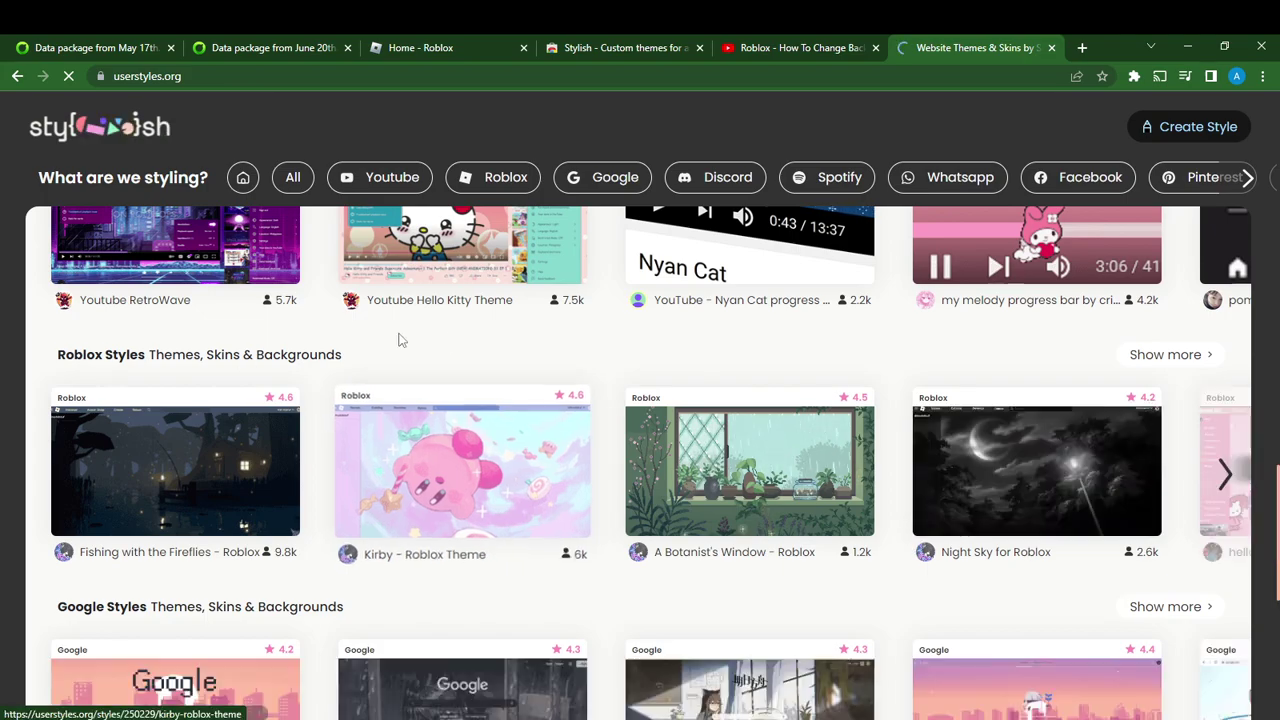
scroll(480, 357, up, 5)
scroll(916, 296, up, 6)
scroll(916, 296, up, 5)
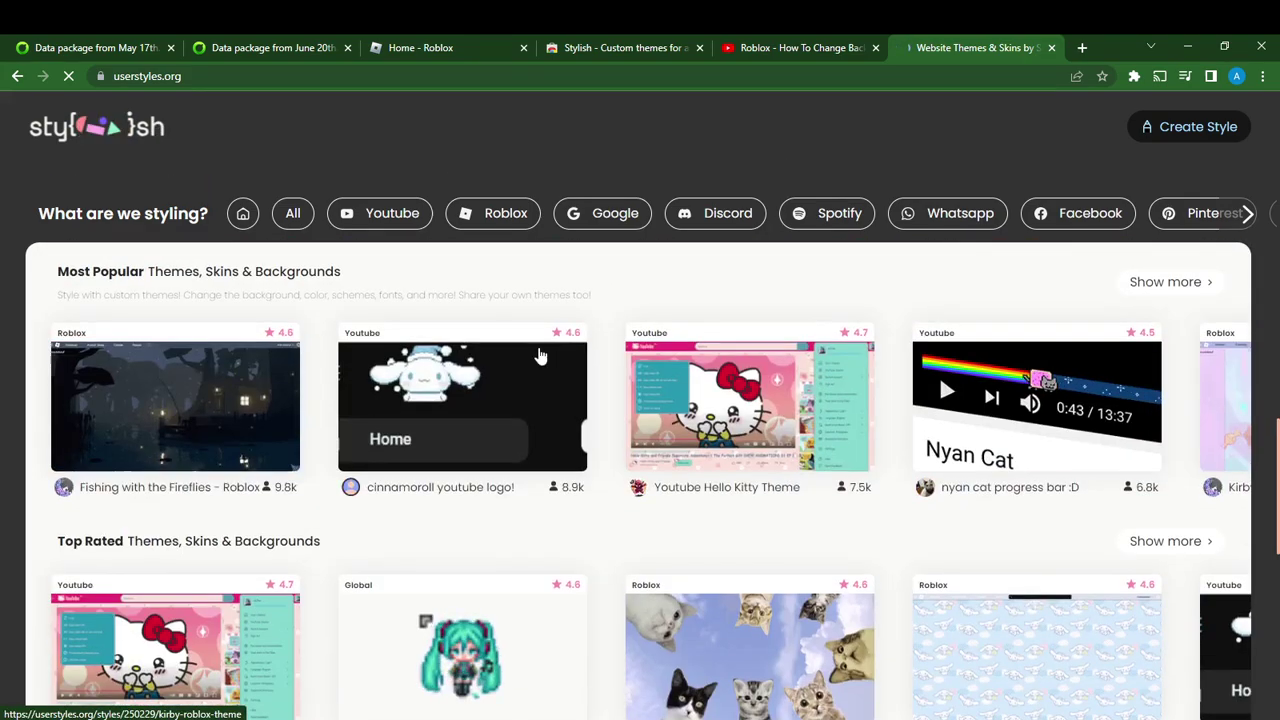
scroll(200, 417, up, 3)
scroll(309, 371, down, 3)
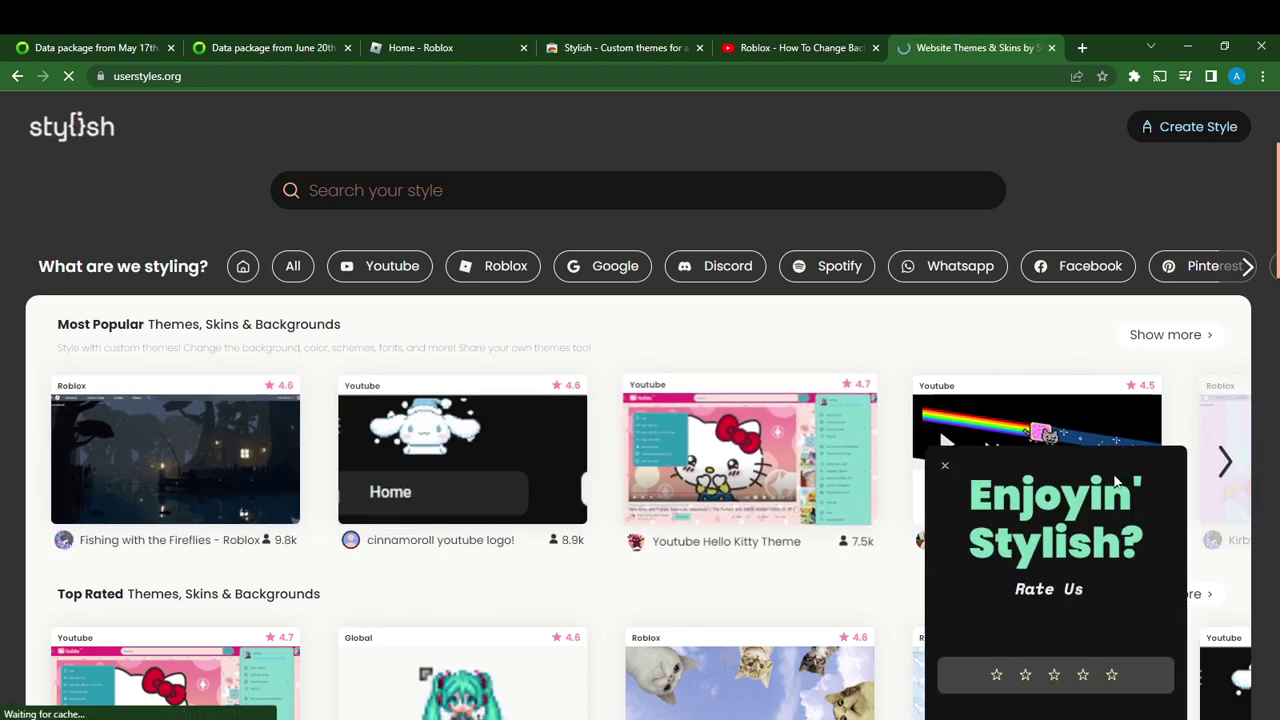
scroll(429, 414, down, 1)
scroll(429, 414, up, 3)
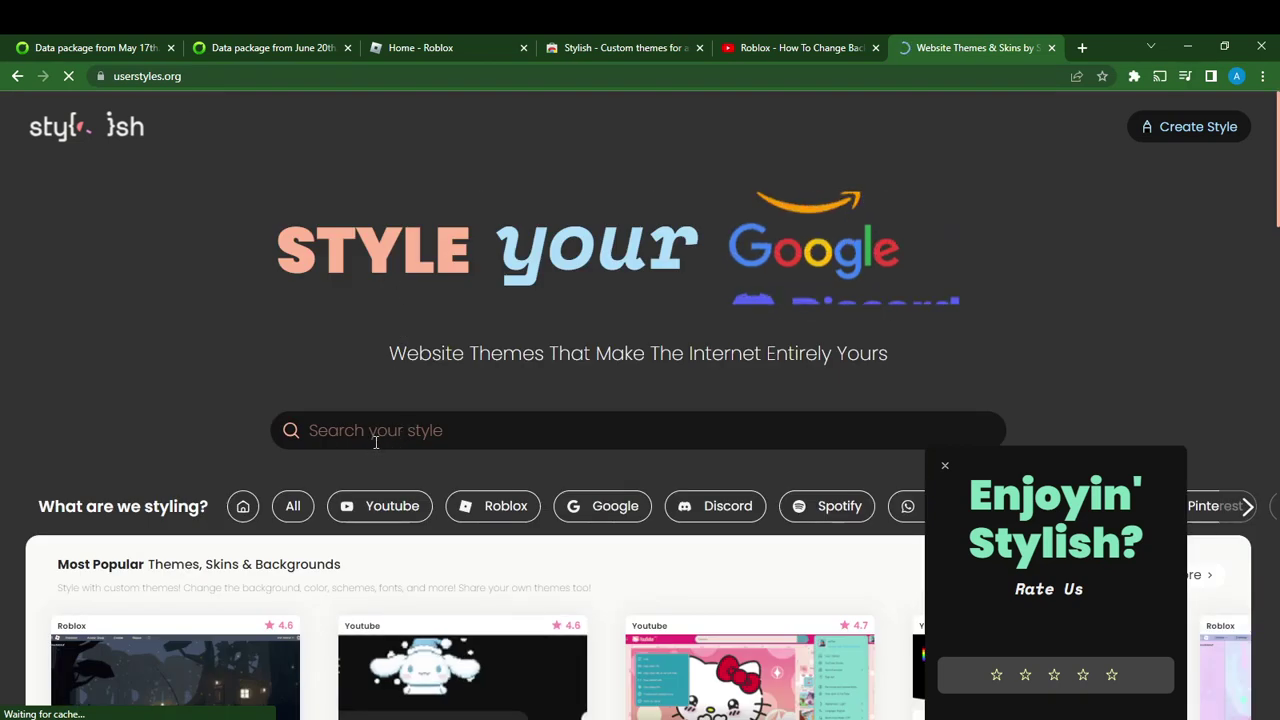
- Search the style gallery for 'Roblox theme' and dismiss the 'Enjoyin' Stylish?' rating popup
click(378, 436)
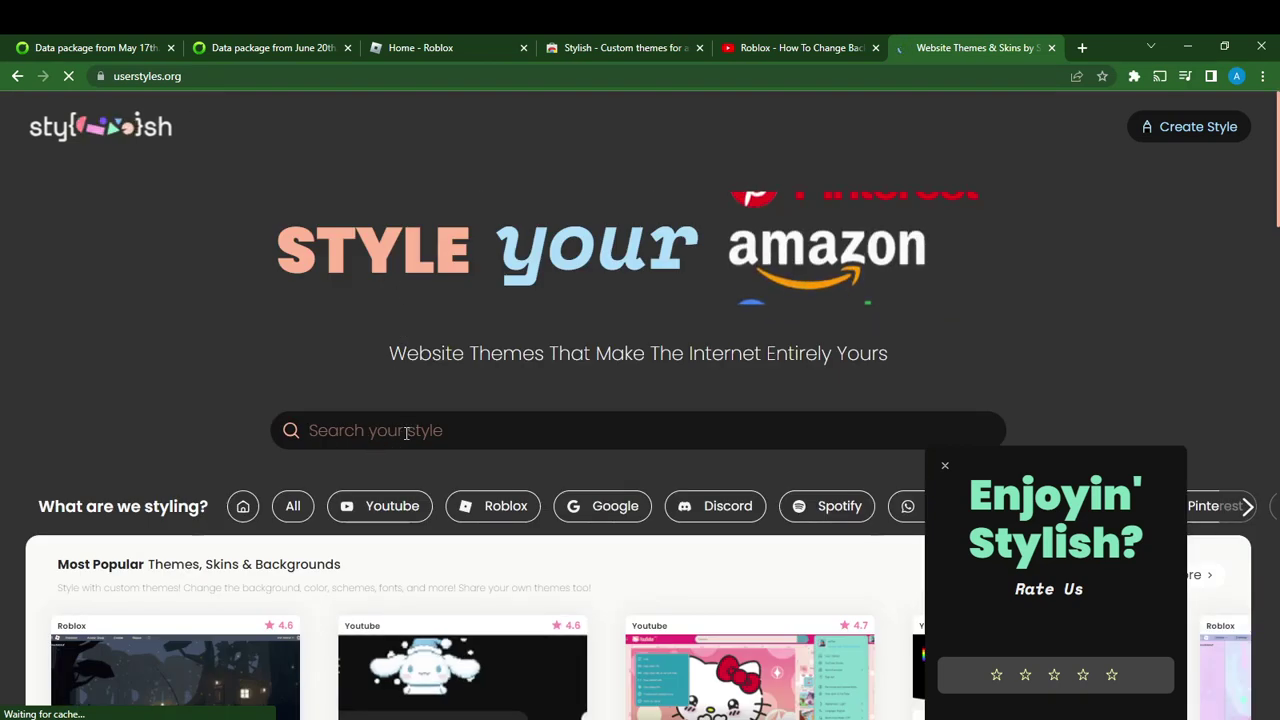
text(R)
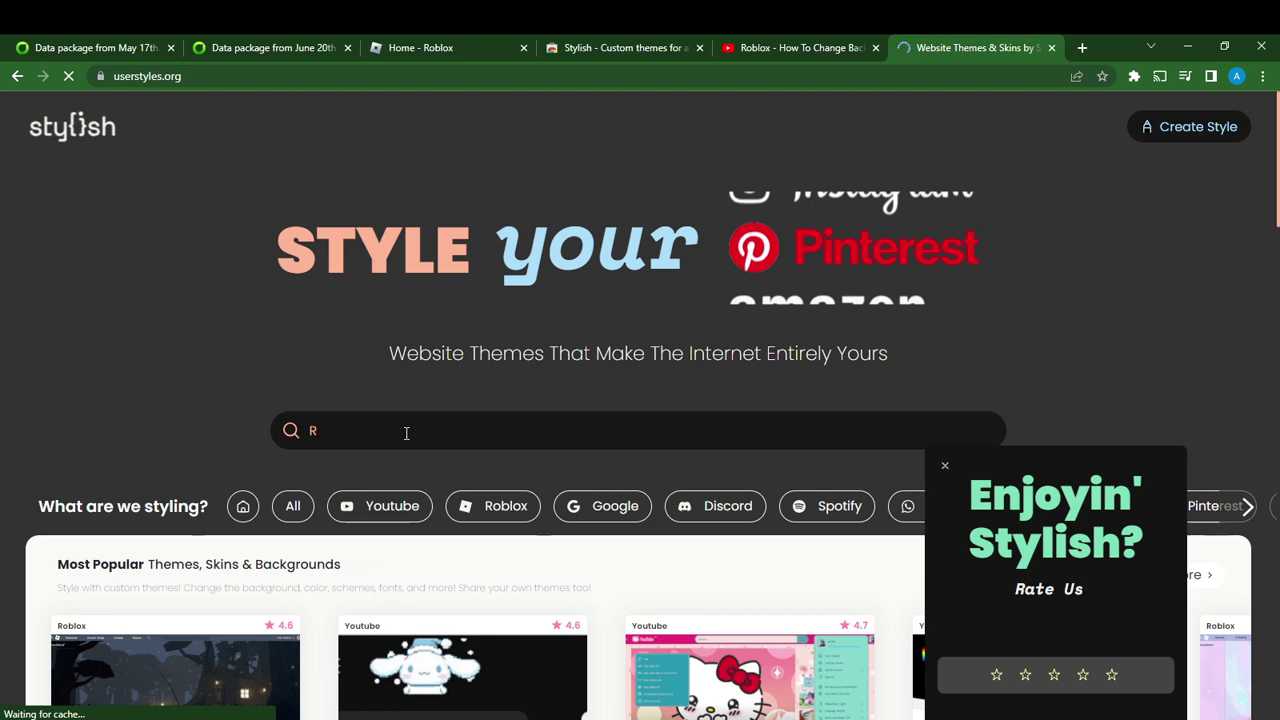
text(oblox)
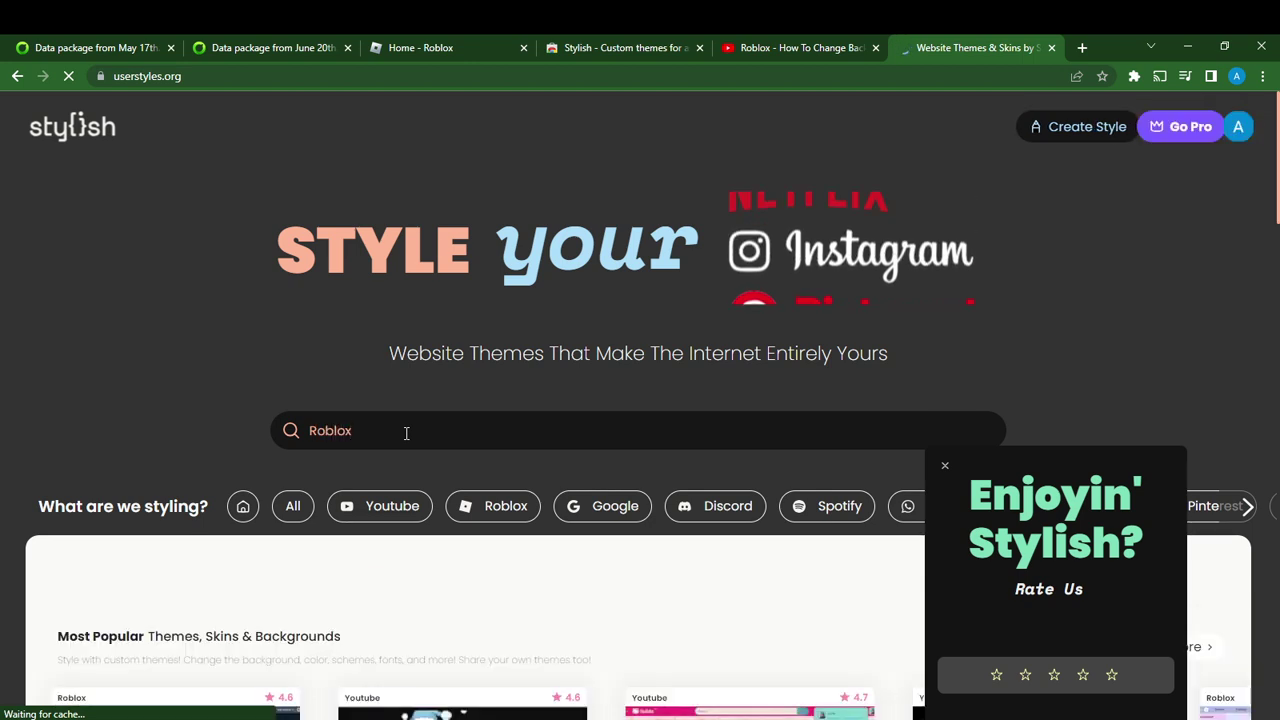
text( theme)
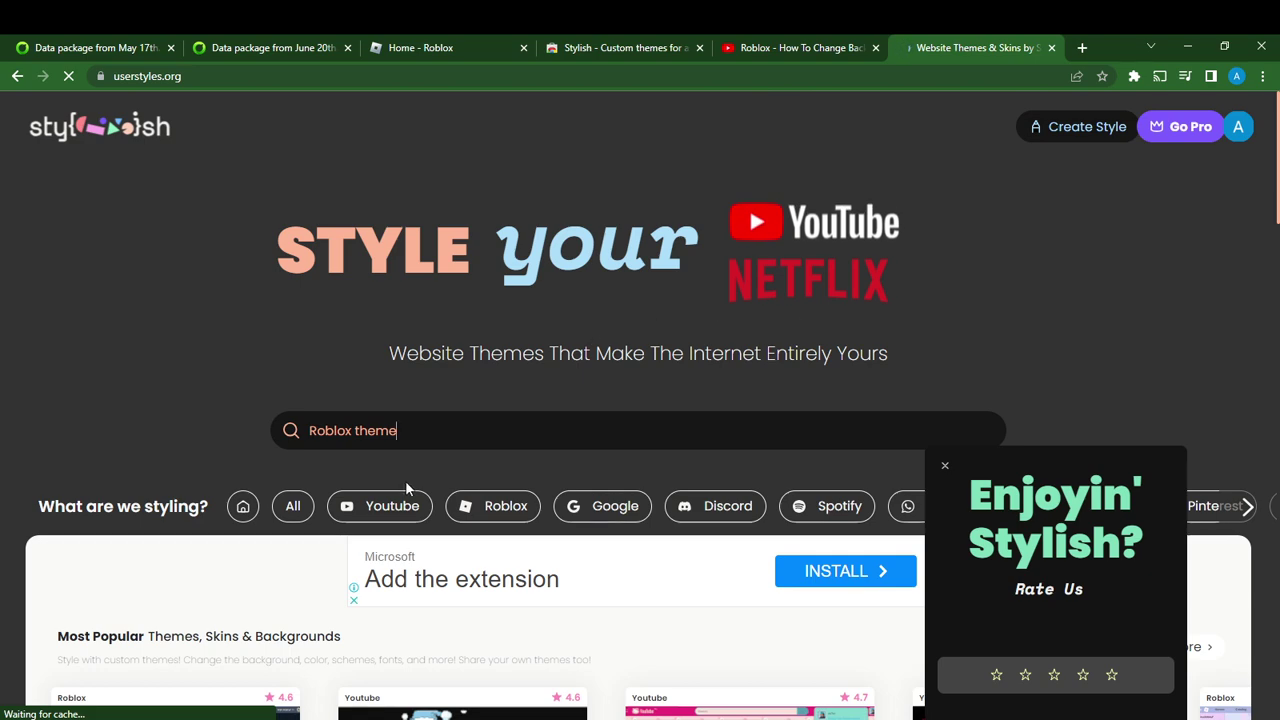
scroll(405, 488, down, 4)
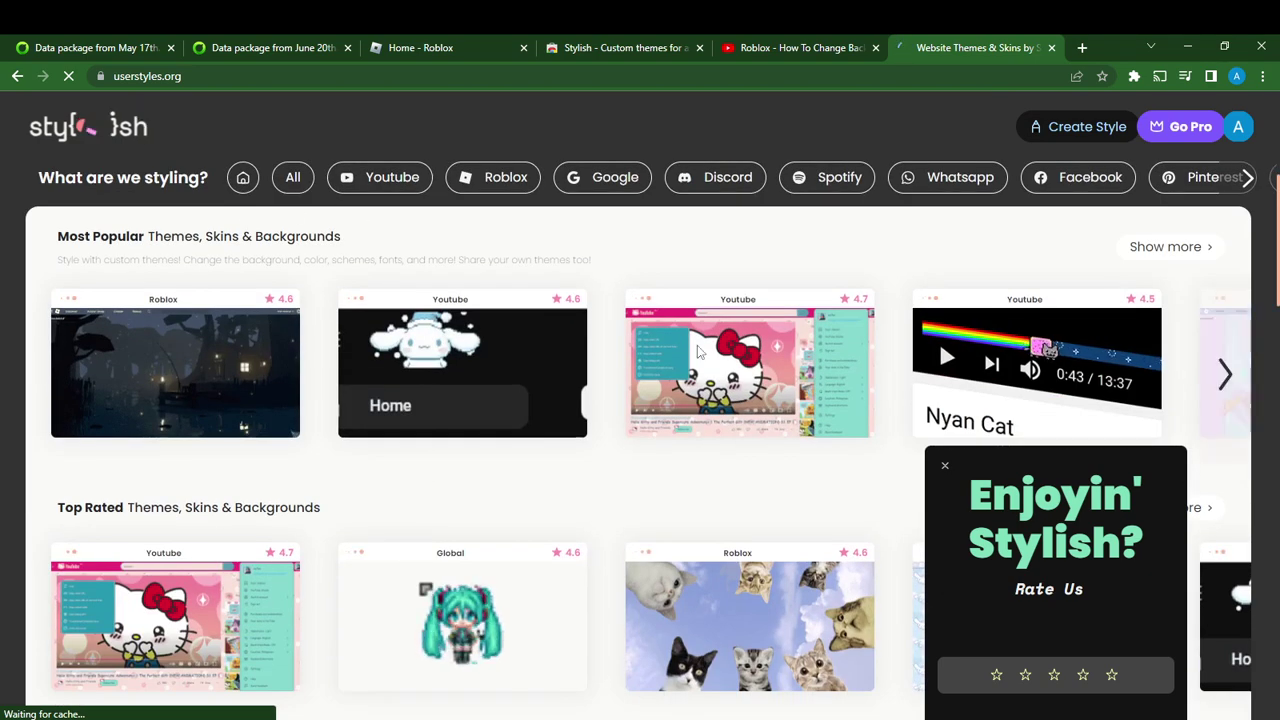
click(943, 469)
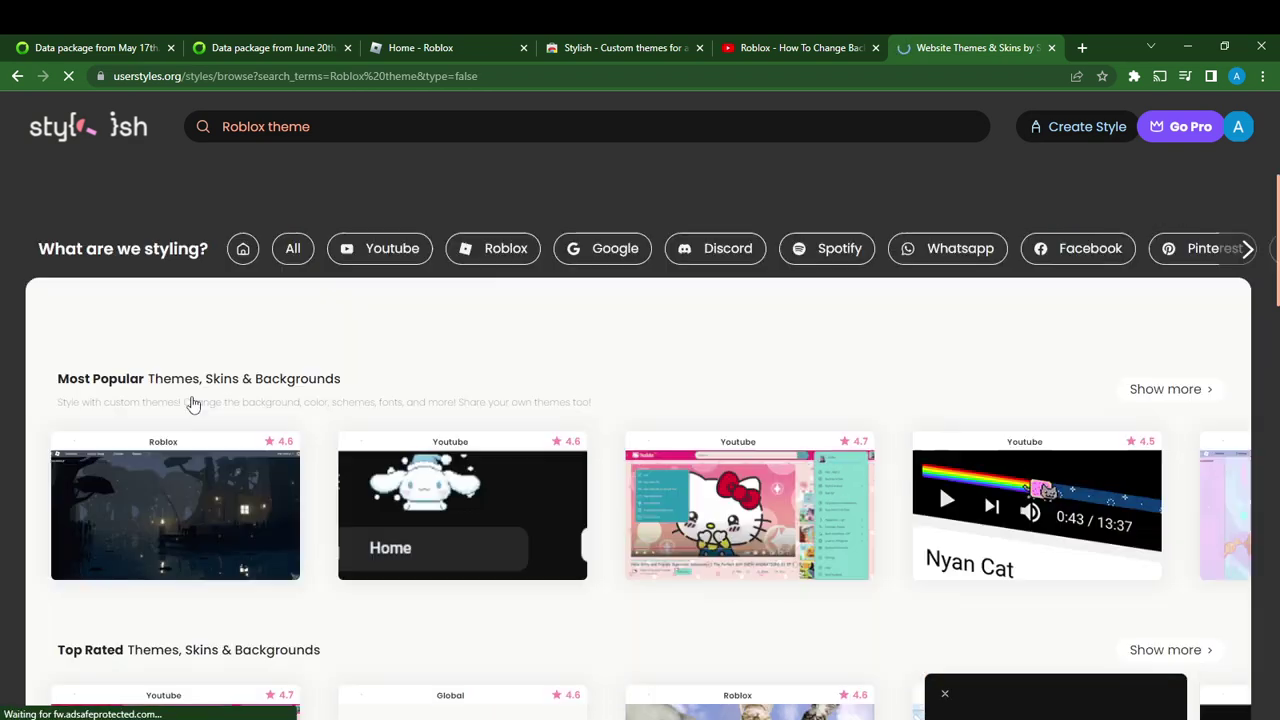
scroll(193, 403, up, 3)
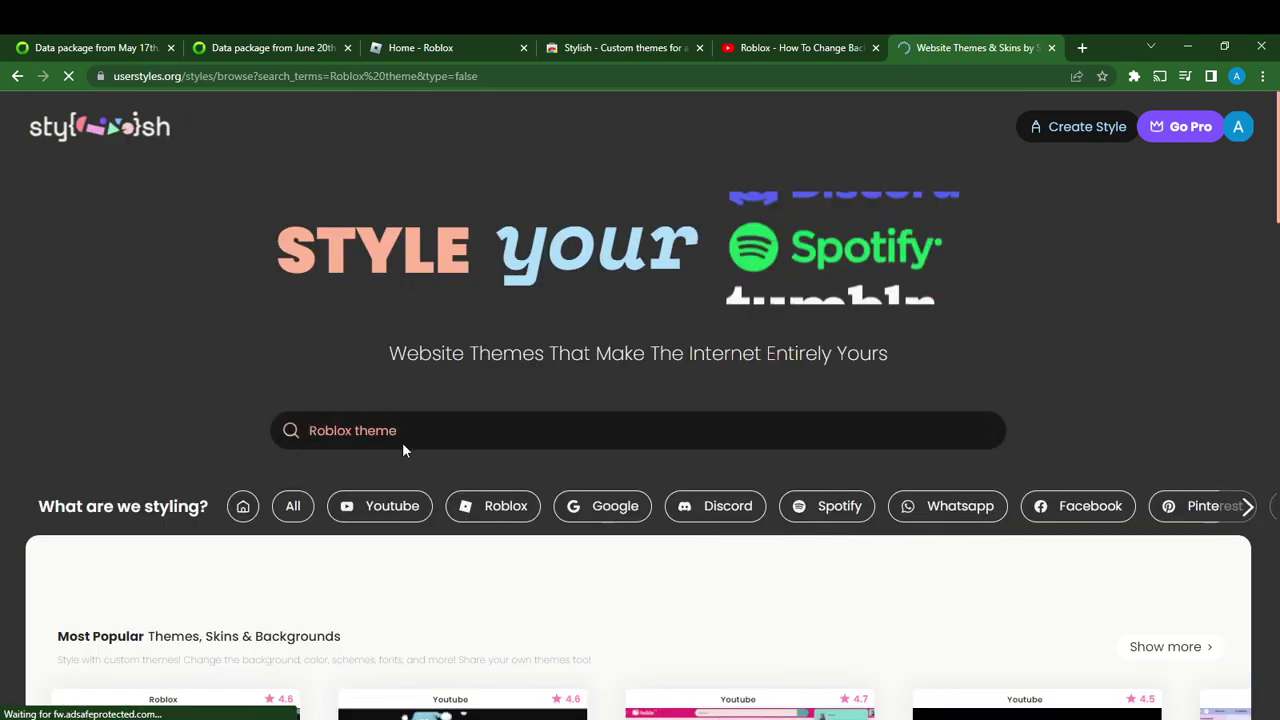
scroll(402, 450, down, 3)
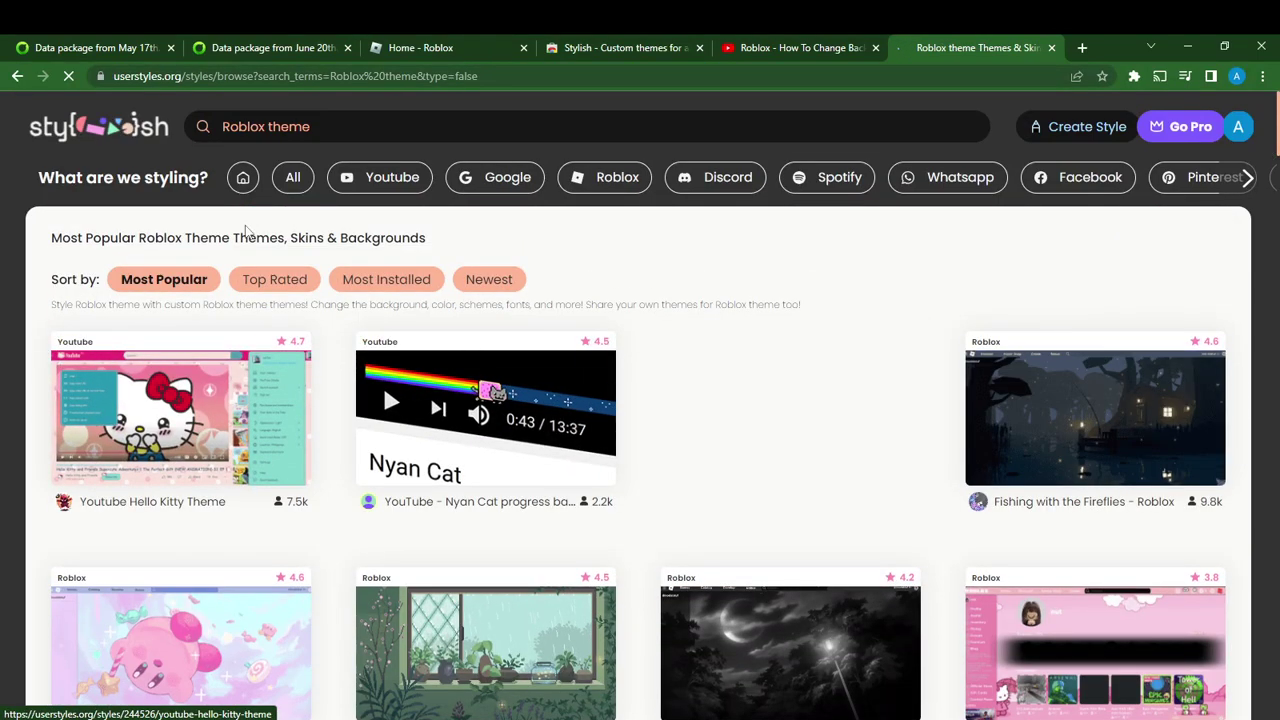
- Scroll through the 'Roblox theme' results, such as the Kirby, Night Sky and Midnight City themes
scroll(1134, 520, down, 2)
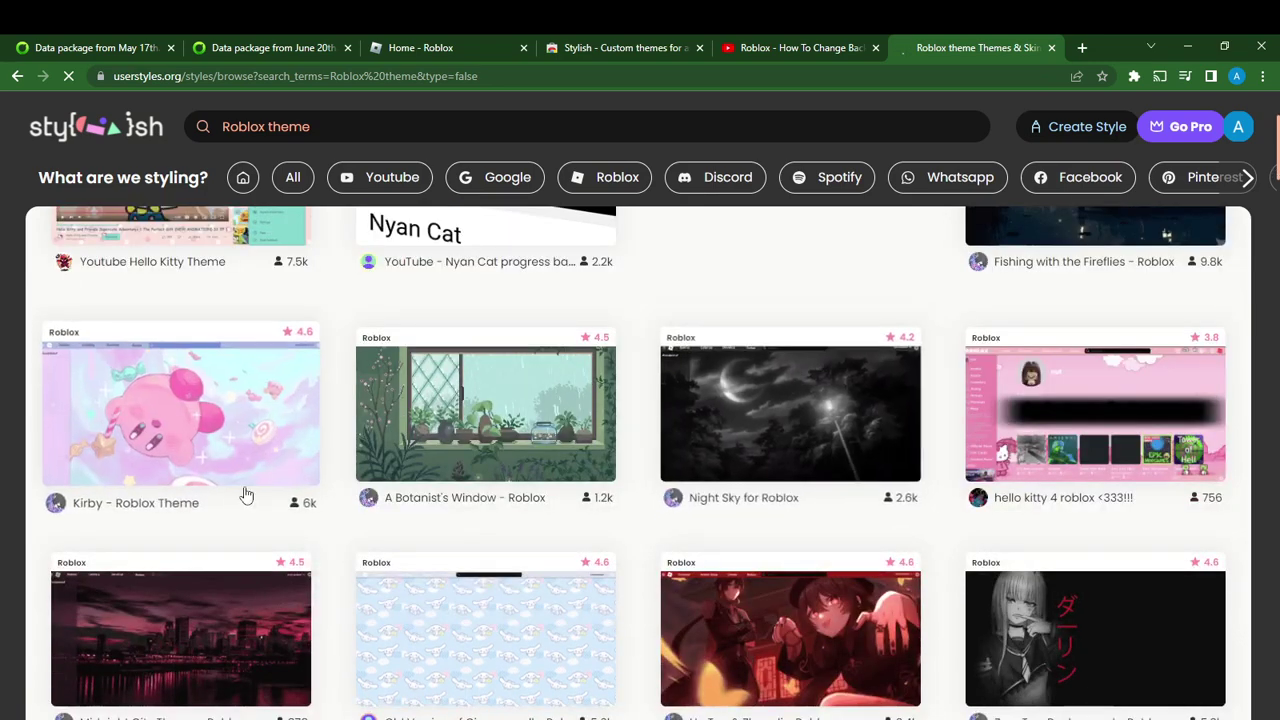
scroll(62, 333, up, 1)
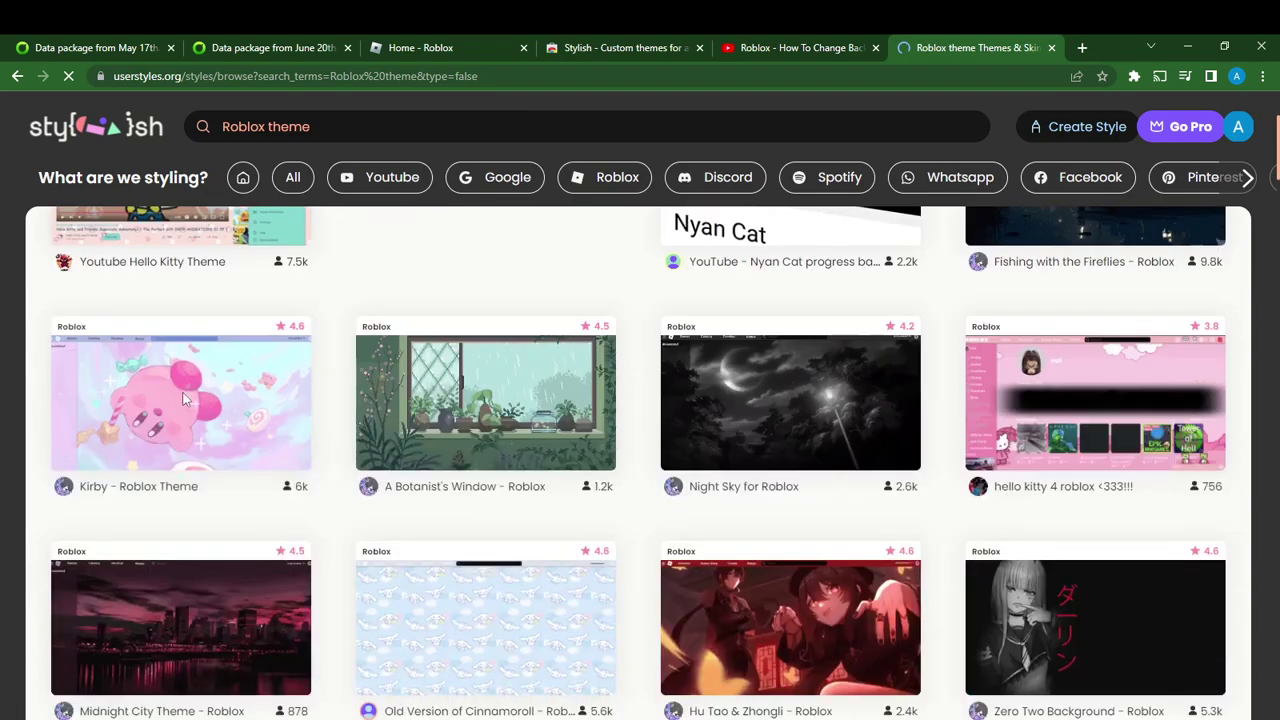
scroll(348, 547, down, 3)
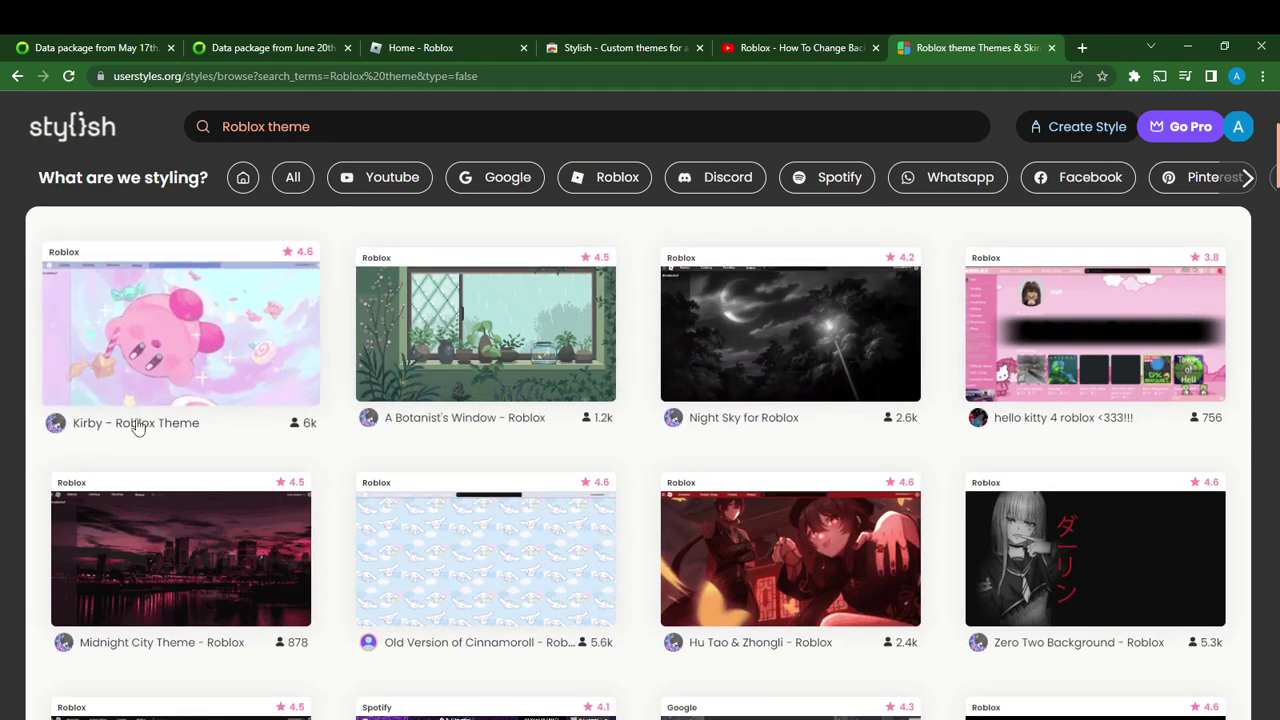
scroll(222, 549, down, 1)
scroll(222, 549, down, 1)
scroll(194, 425, up, 1)
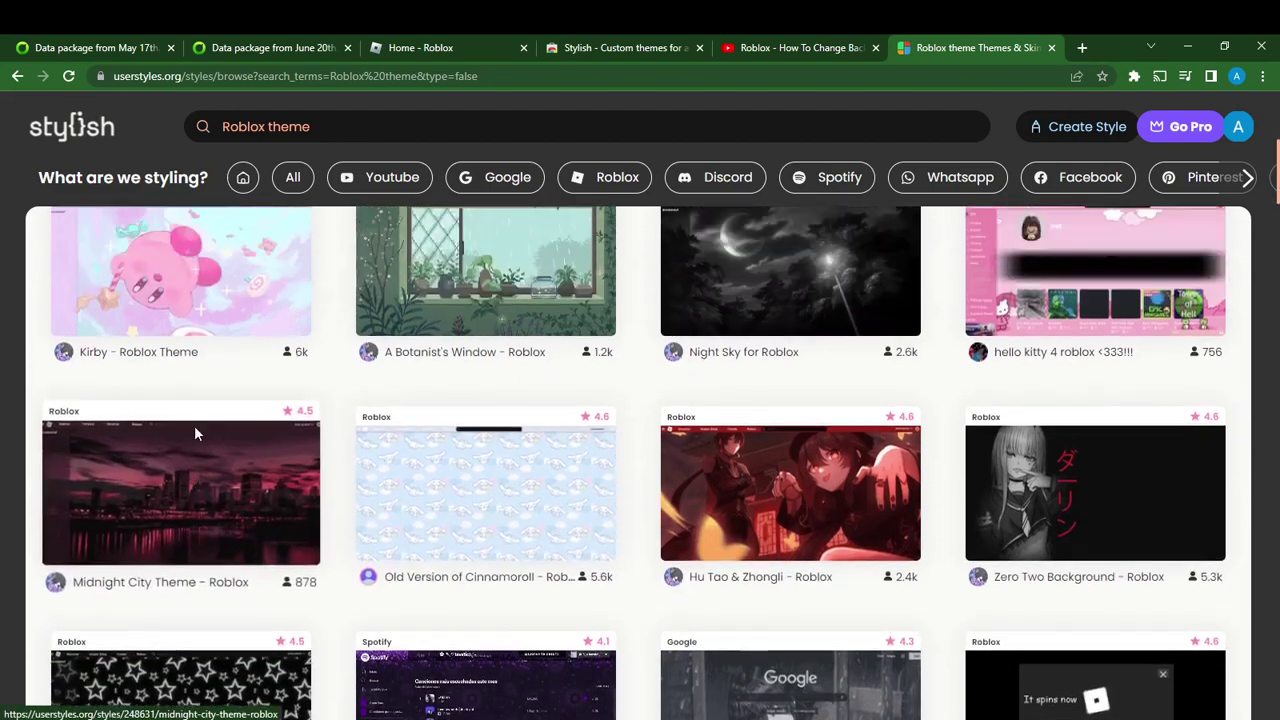
scroll(194, 425, up, 1)
scroll(263, 476, down, 2)
scroll(226, 521, up, 1)
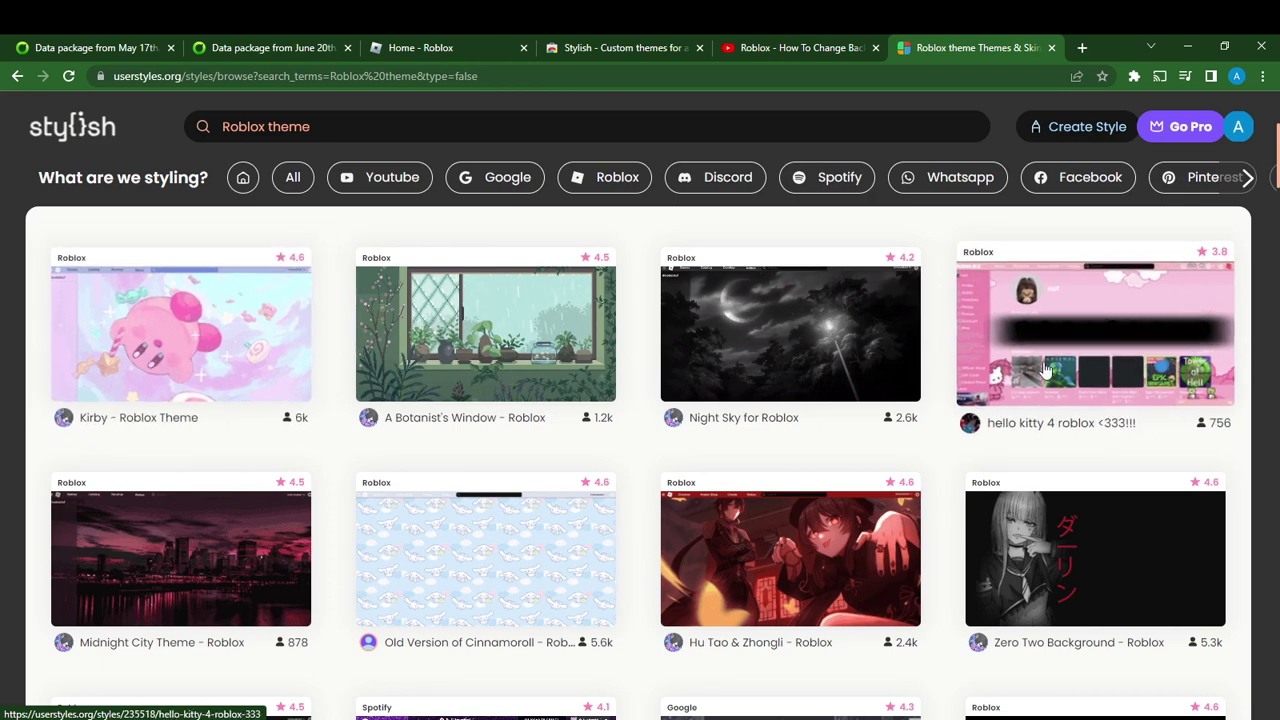
- Open and review the 'hello kitty 4 roblox <333!!!' style preview
click(1065, 334)
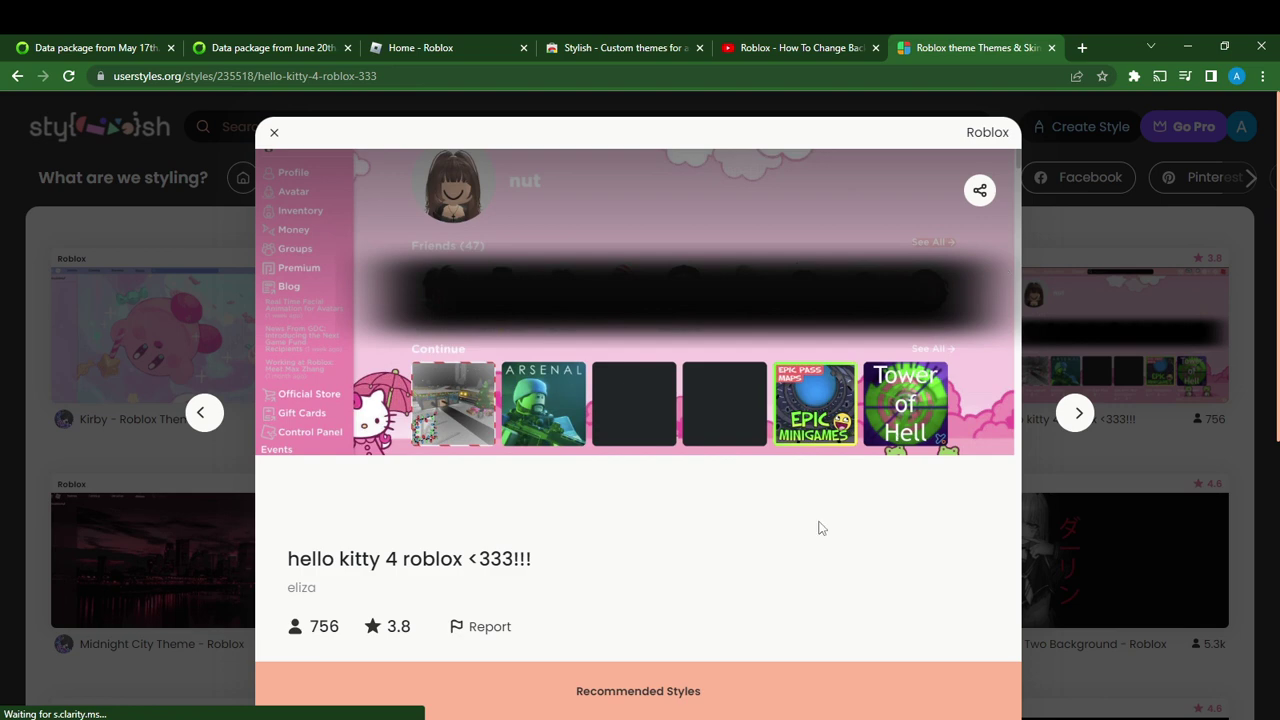
scroll(550, 627, down, 2)
scroll(700, 543, down, 3)
scroll(608, 500, down, 3)
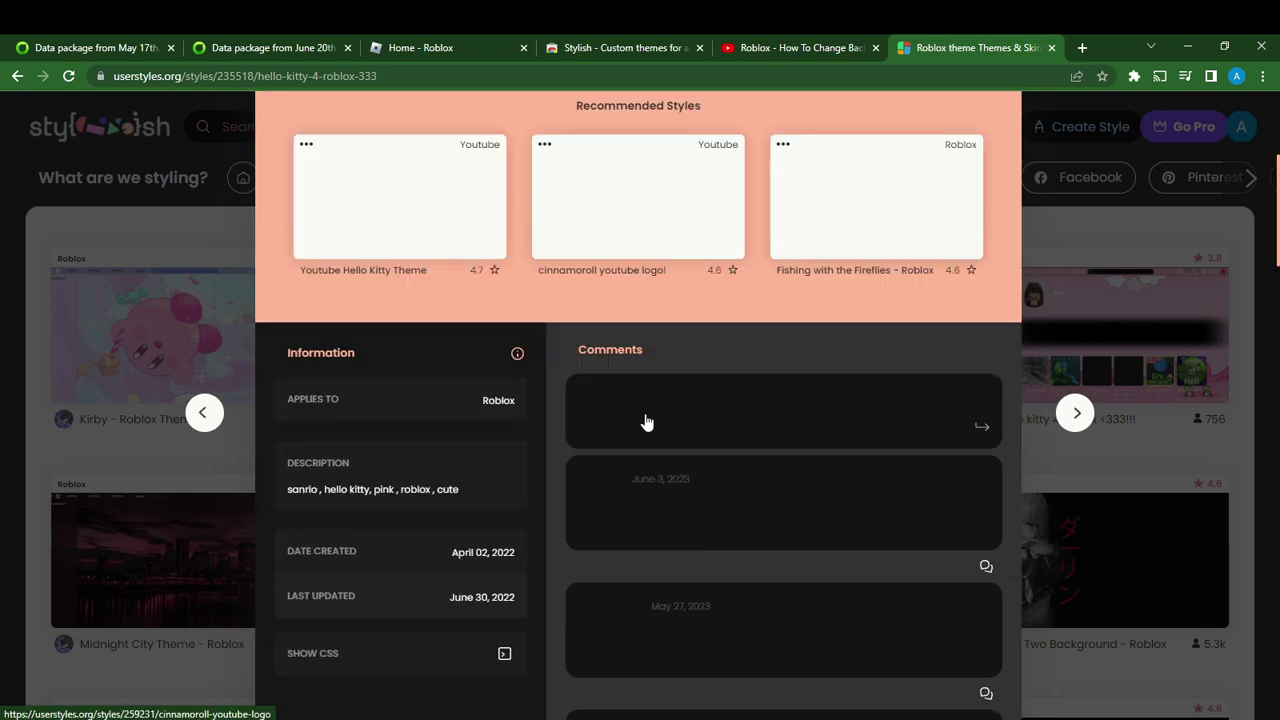
scroll(644, 477, down, 5)
scroll(739, 500, up, 5)
scroll(700, 480, up, 3)
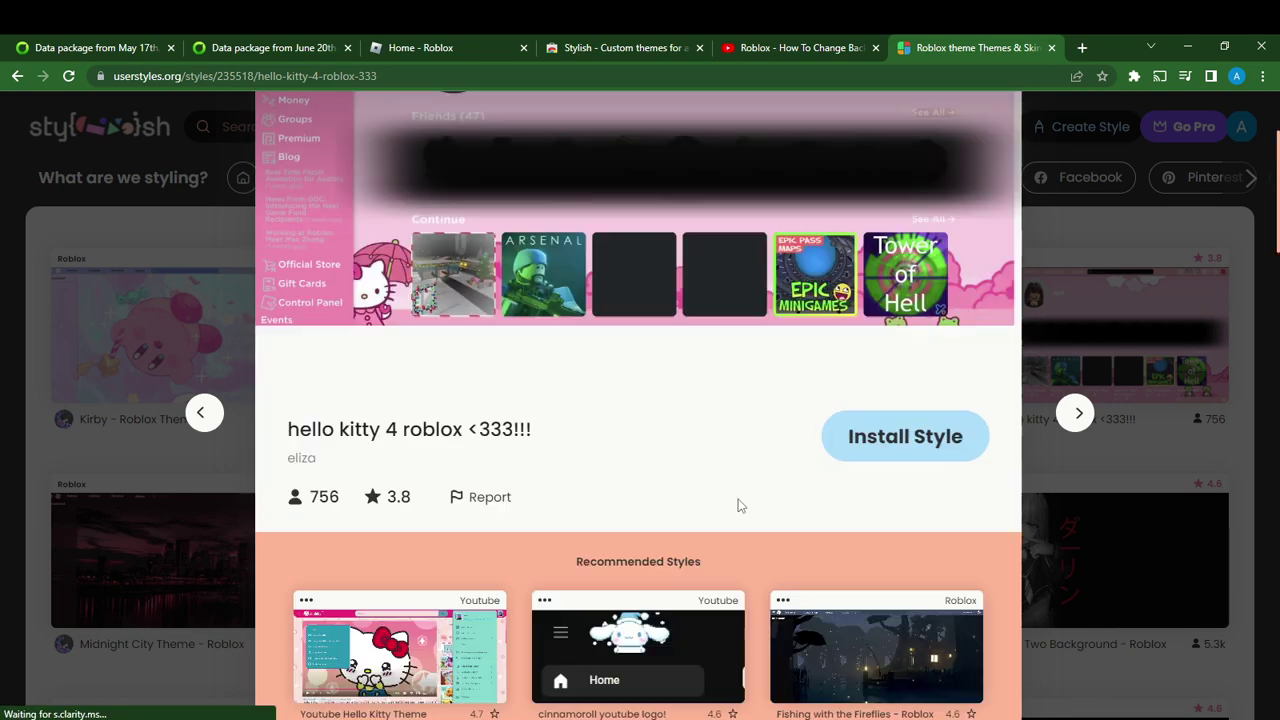
scroll(660, 460, up, 1)
scroll(630, 430, up, 2)
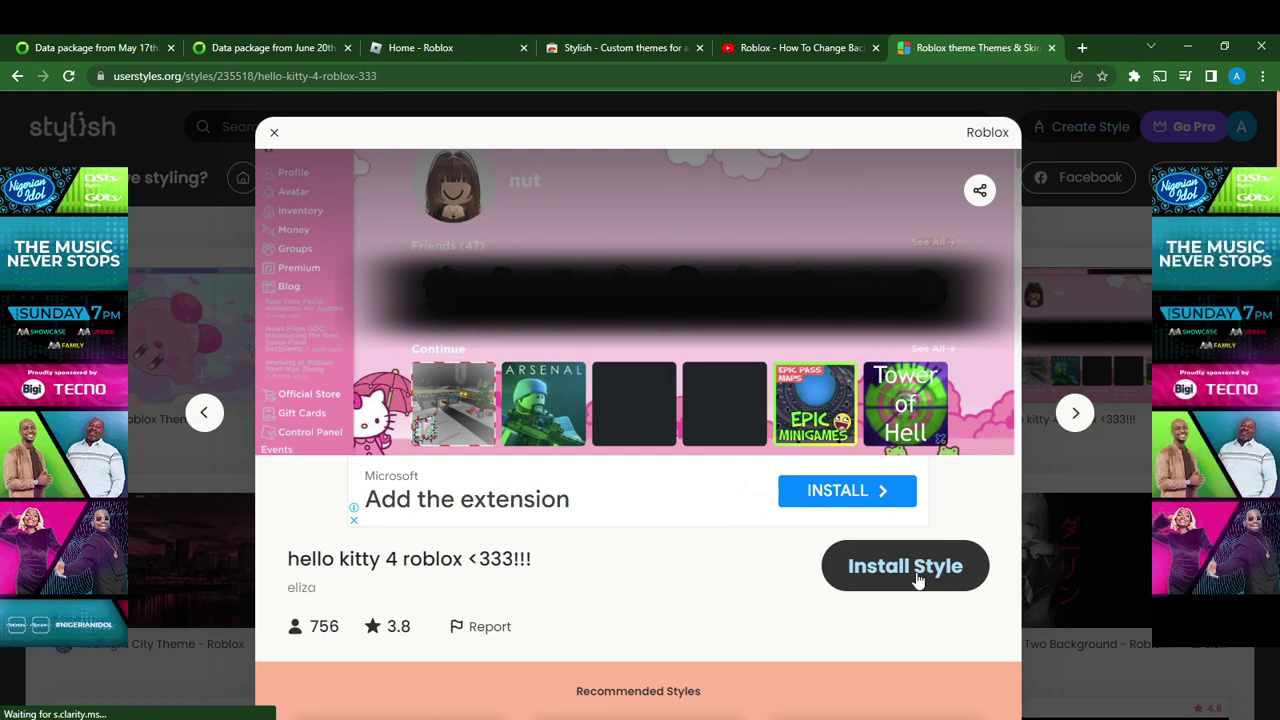
- Install the hello kitty style so it shows as 'Added'
click(879, 579)
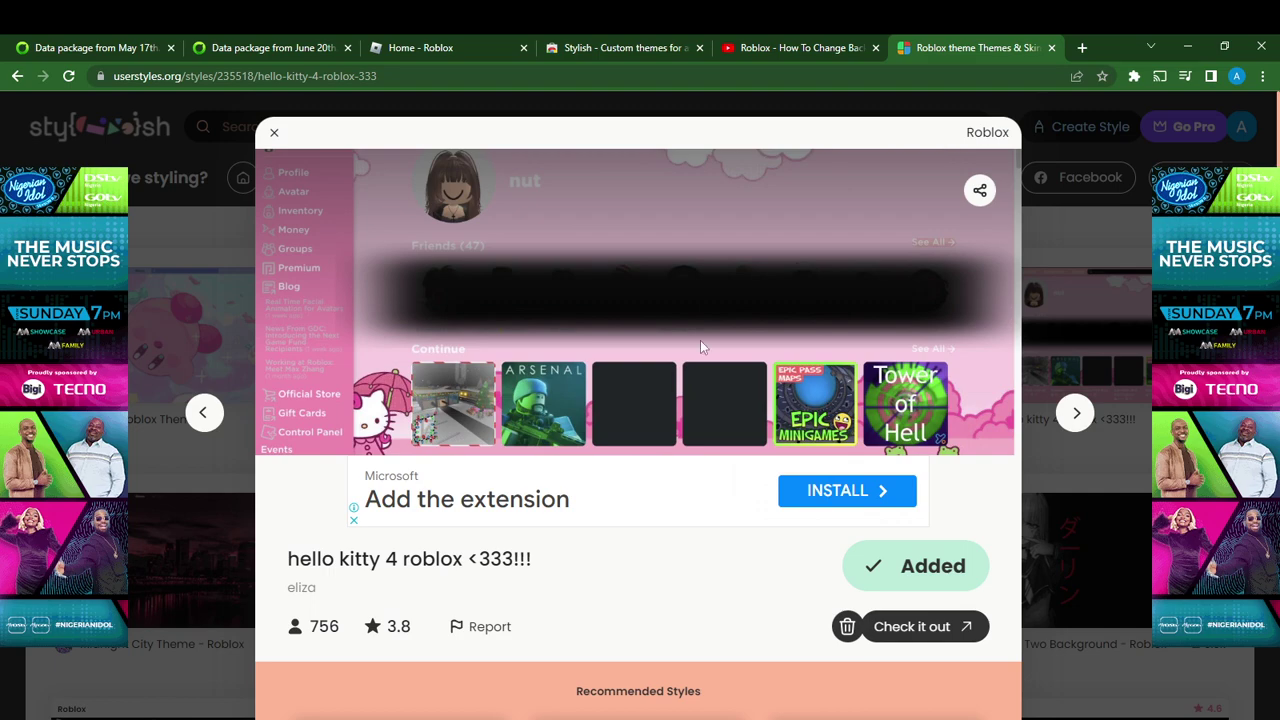
scroll(700, 346, down, 5)
scroll(483, 291, up, 5)
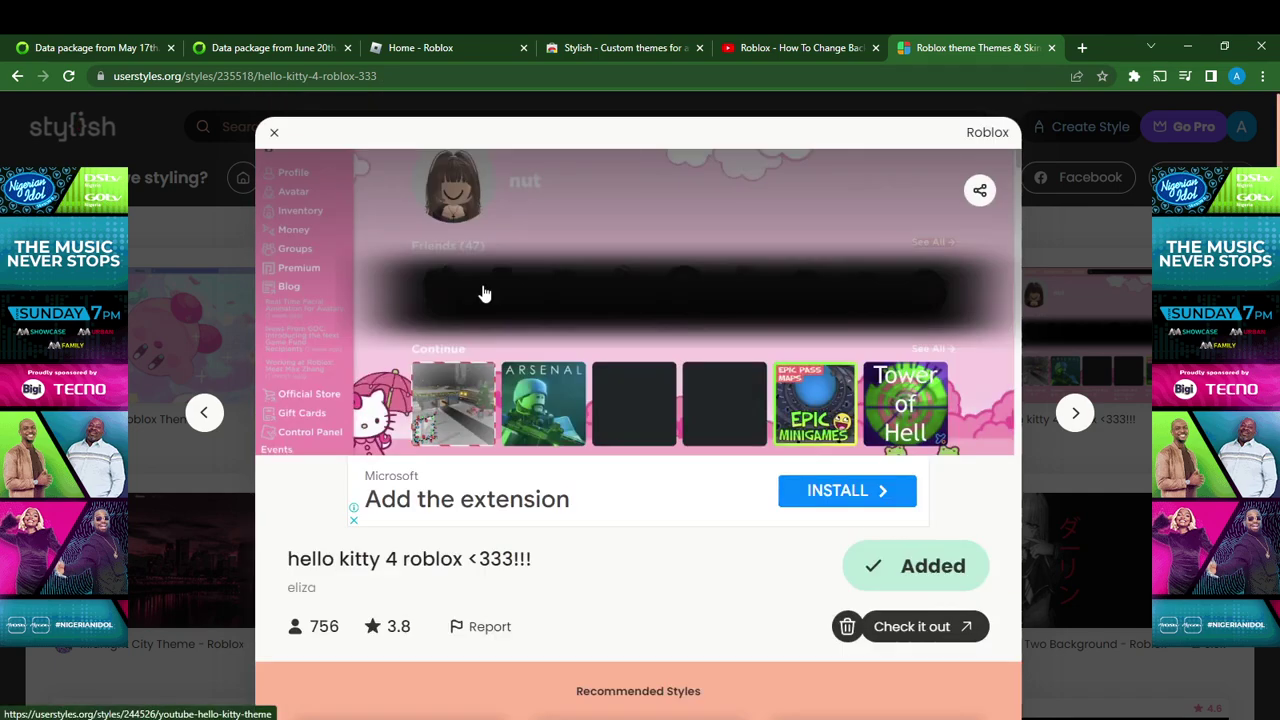
- Close the hello kitty preview and briefly check the Chrome extensions list
click(276, 135)
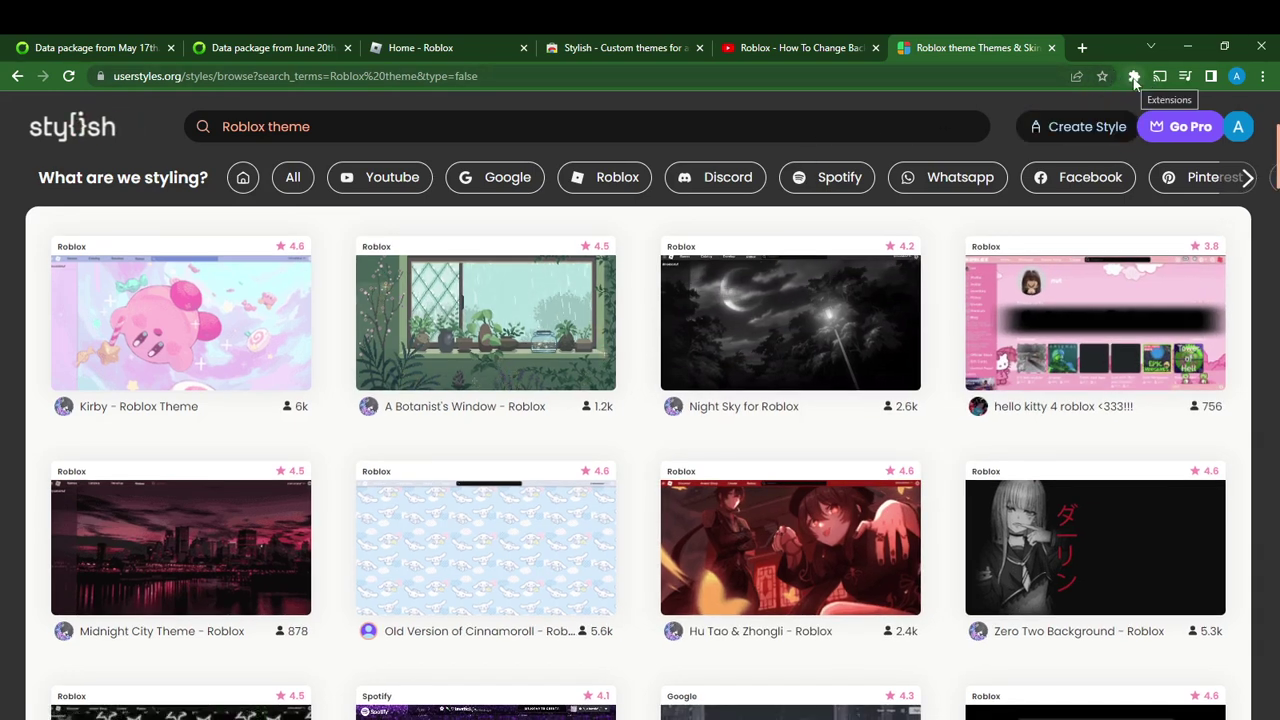
click(1134, 77)
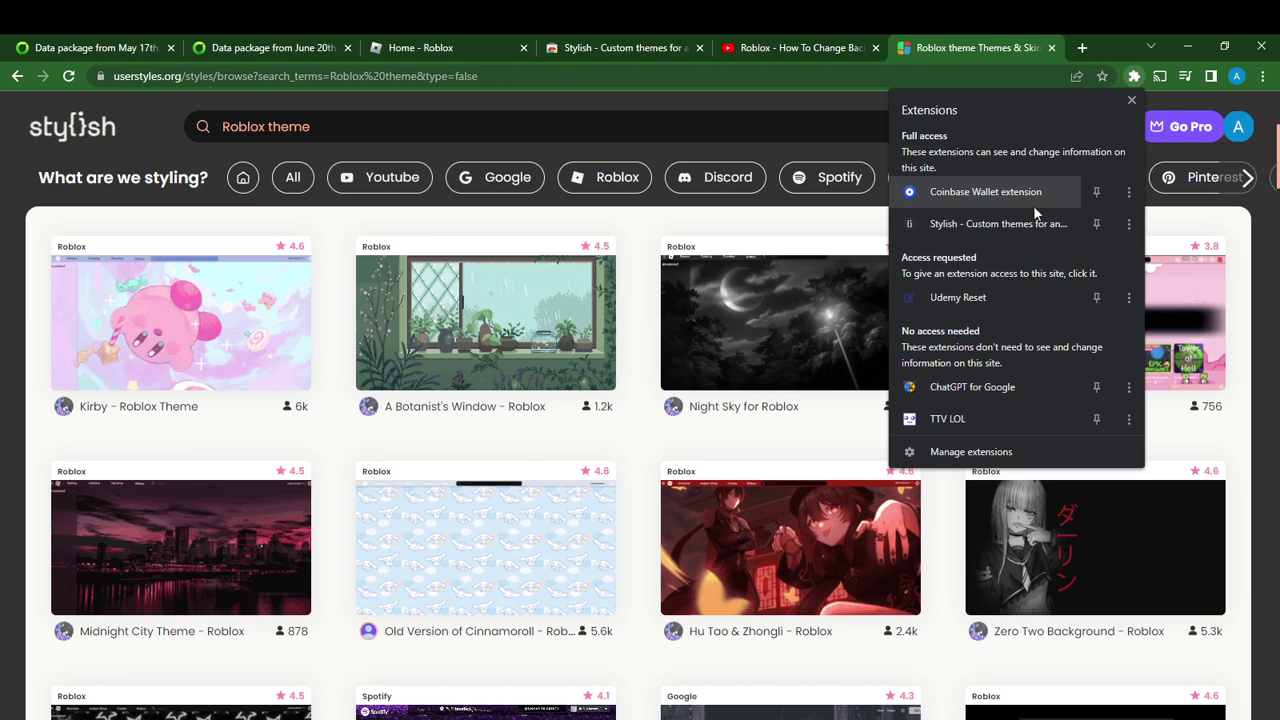
click(846, 119)
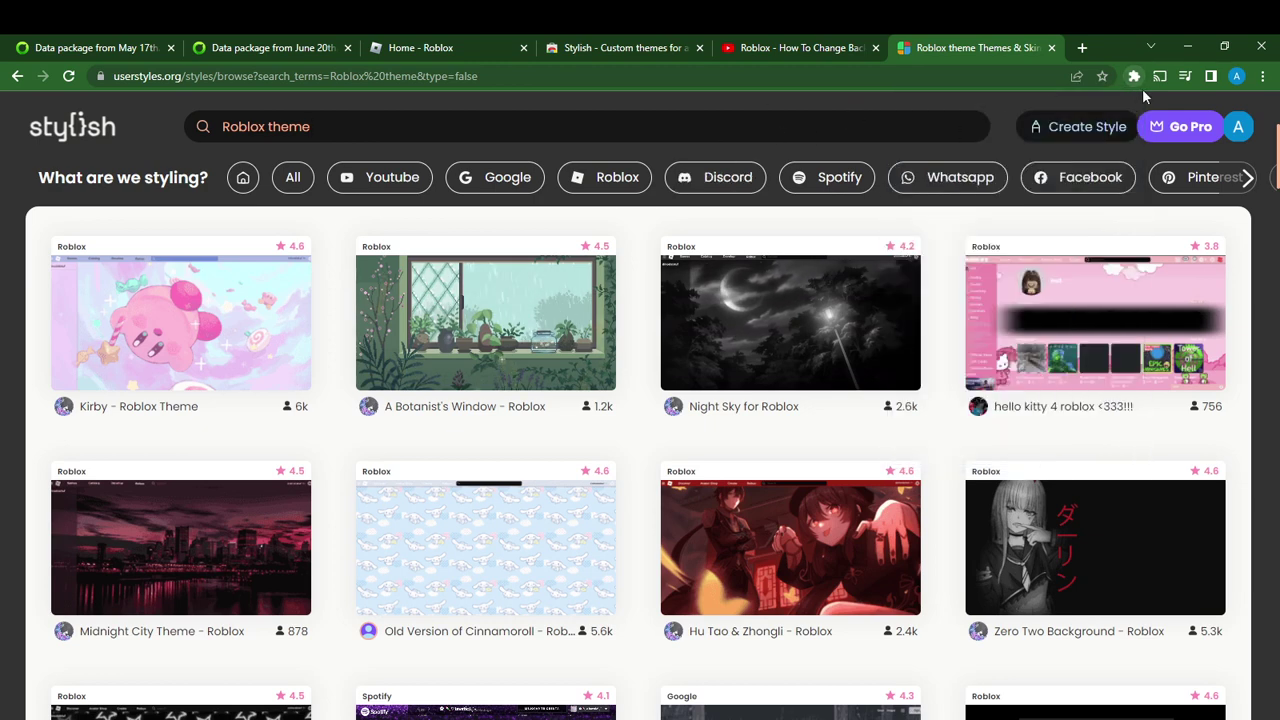
- Switch to the Roblox home tab to see its pink restyled look
click(432, 48)
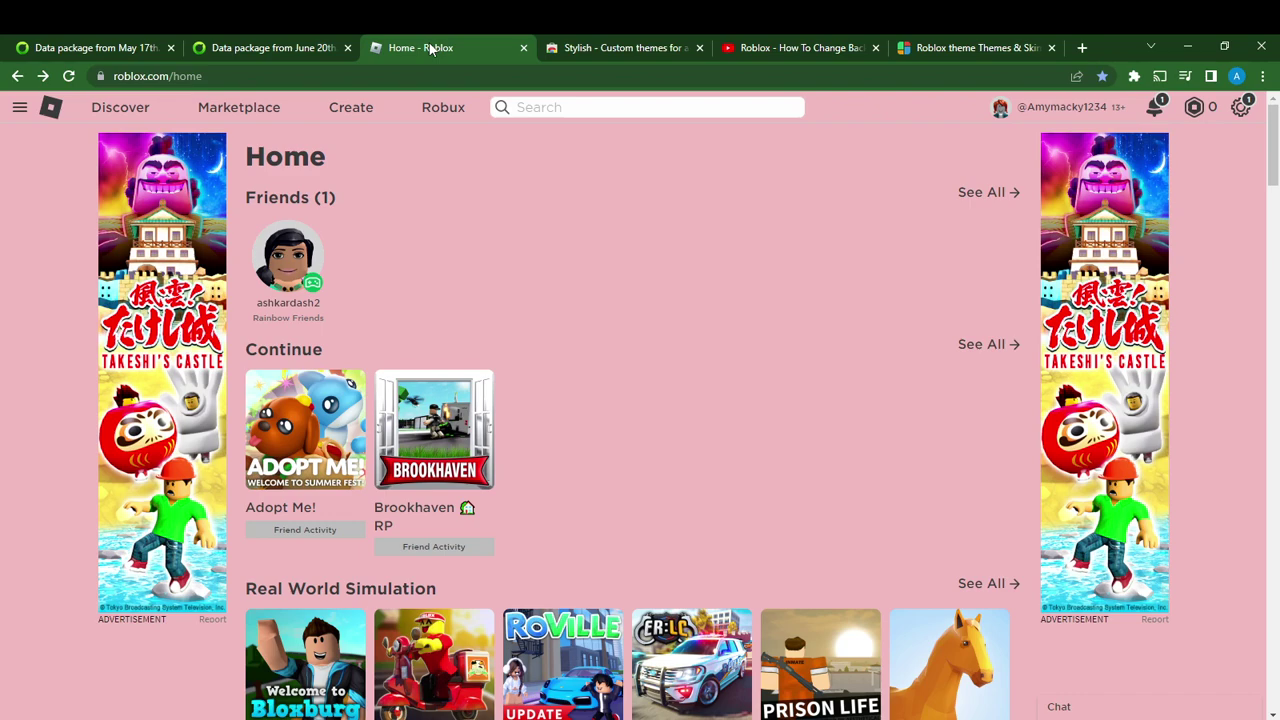
scroll(1000, 400, down, 5)
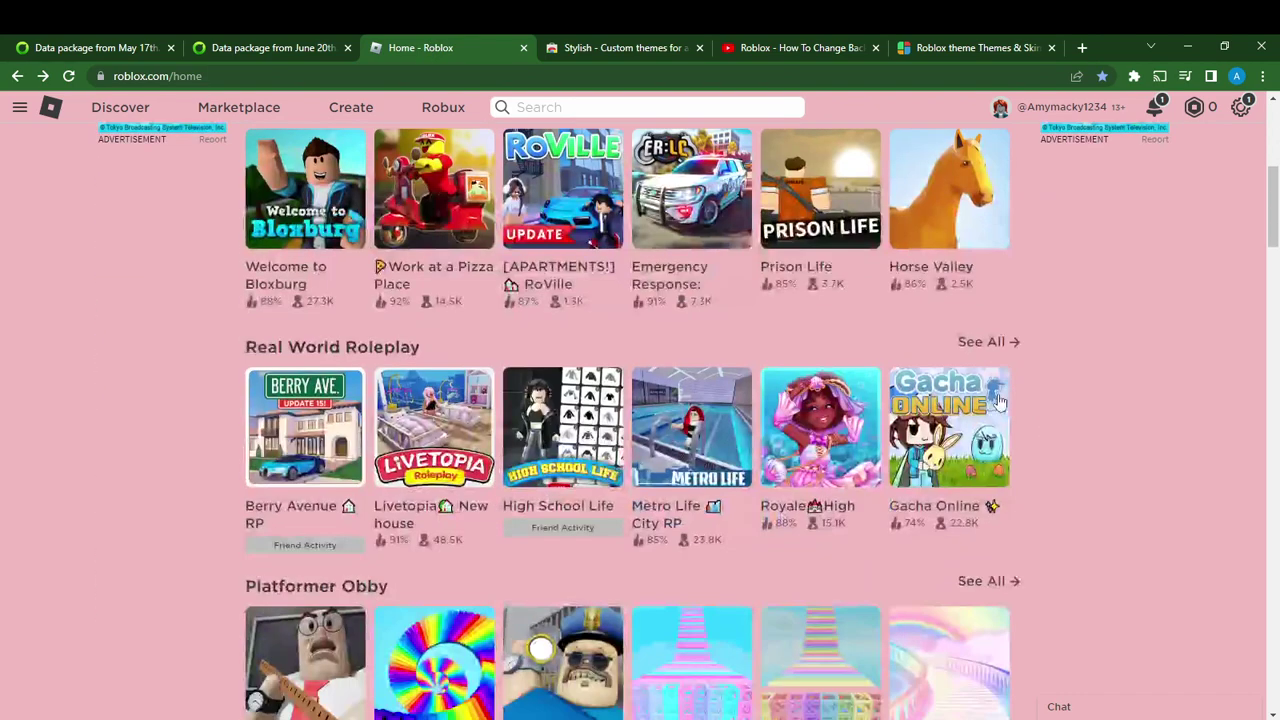
scroll(986, 380, down, 4)
scroll(980, 365, up, 9)
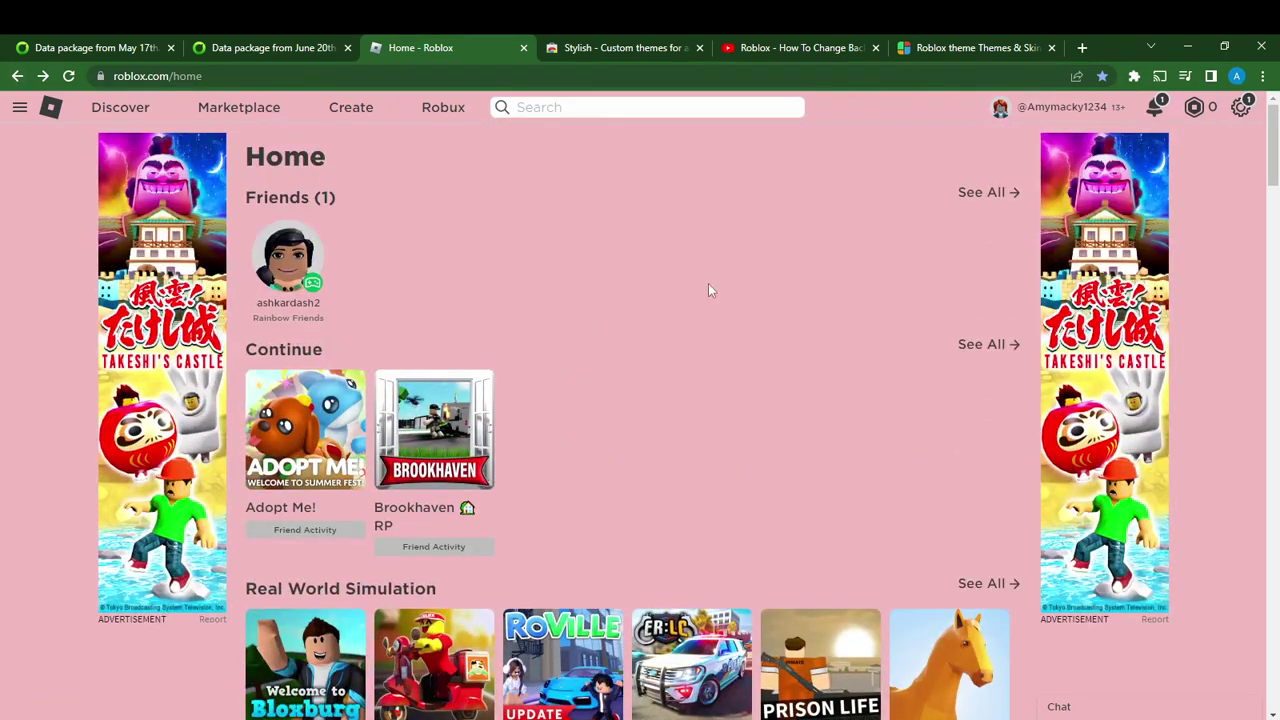
- Open Stylish's Roblox style gallery and choose the 'Da 7 catz - Roblox Background' theme
click(1134, 76)
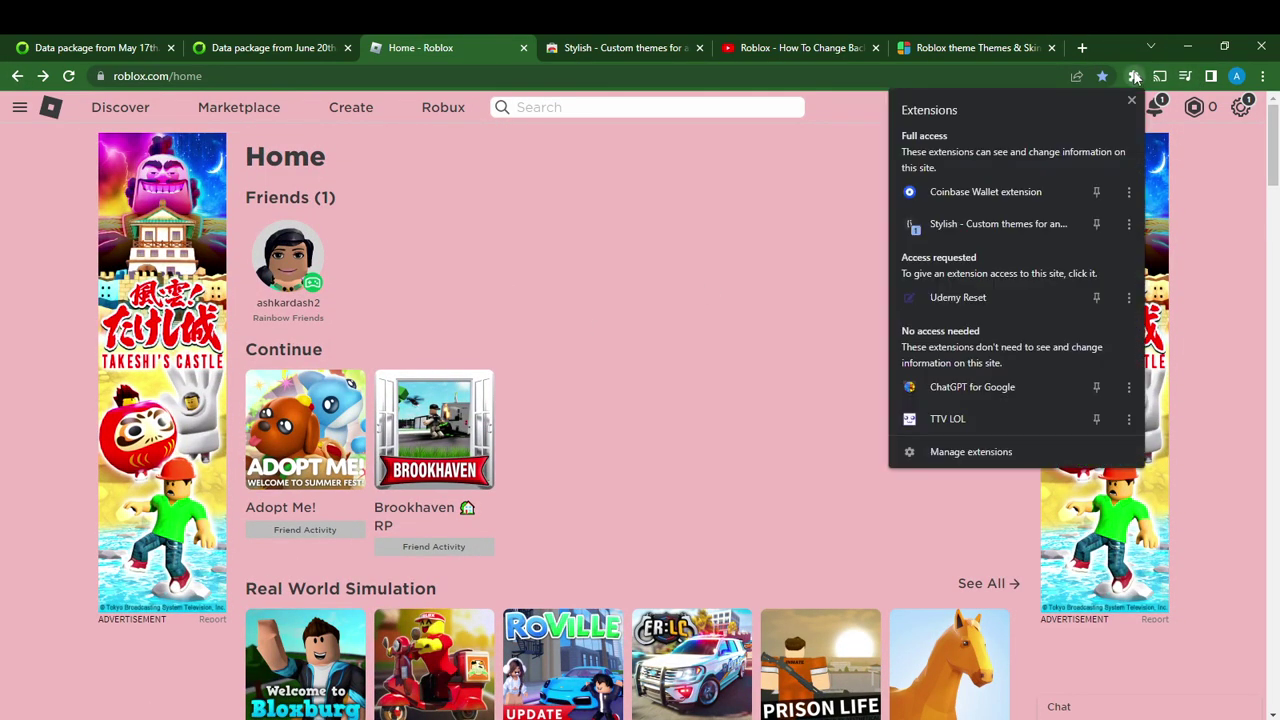
click(948, 224)
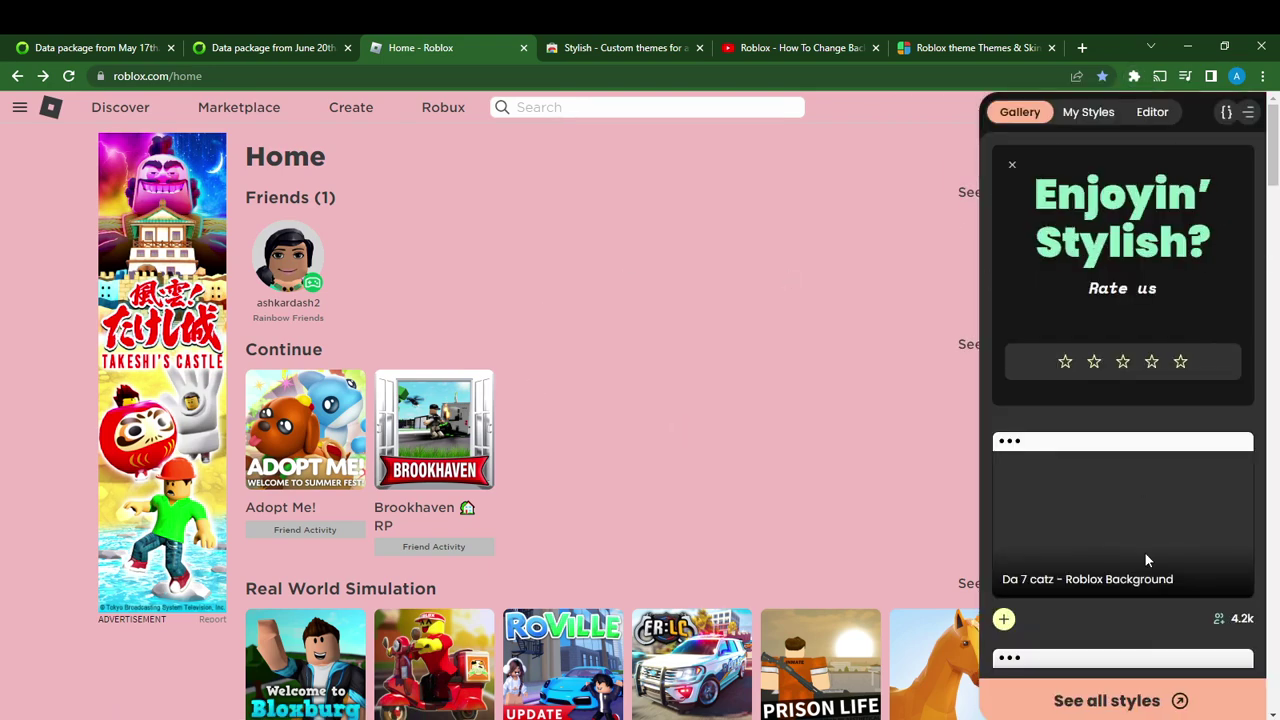
scroll(1137, 490, down, 3)
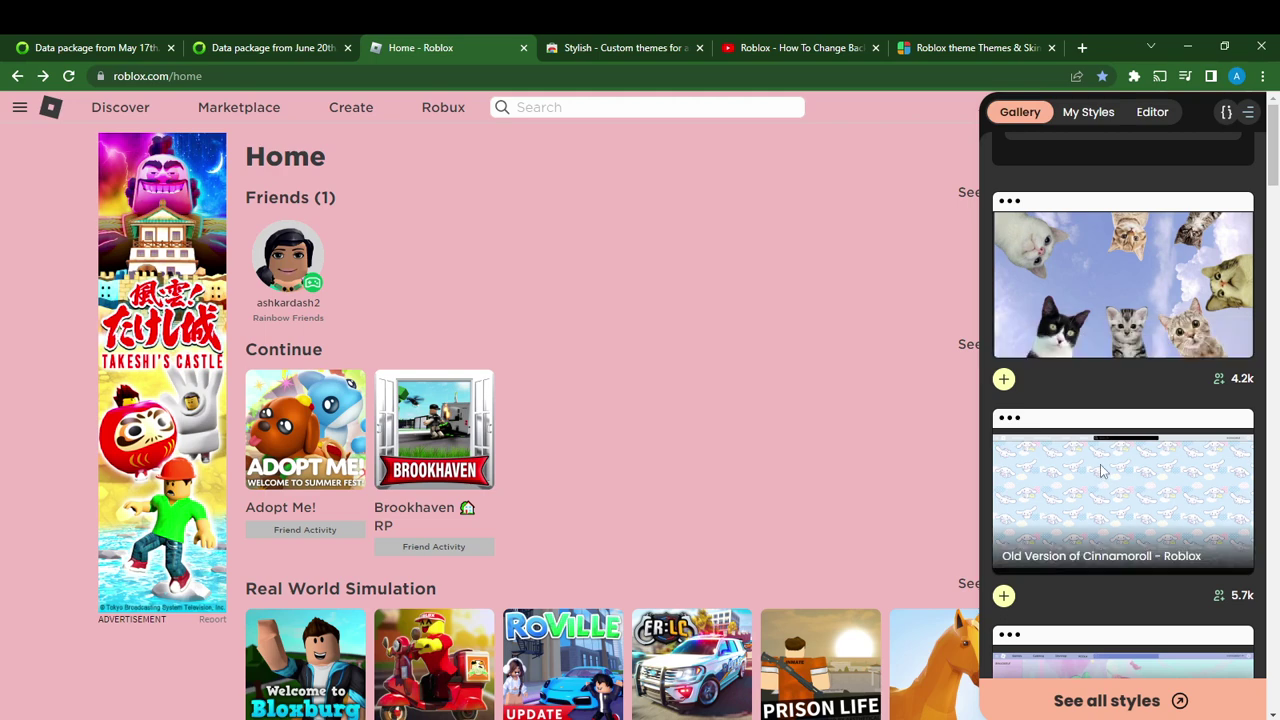
scroll(1100, 470, up, 3)
scroll(1098, 462, down, 2)
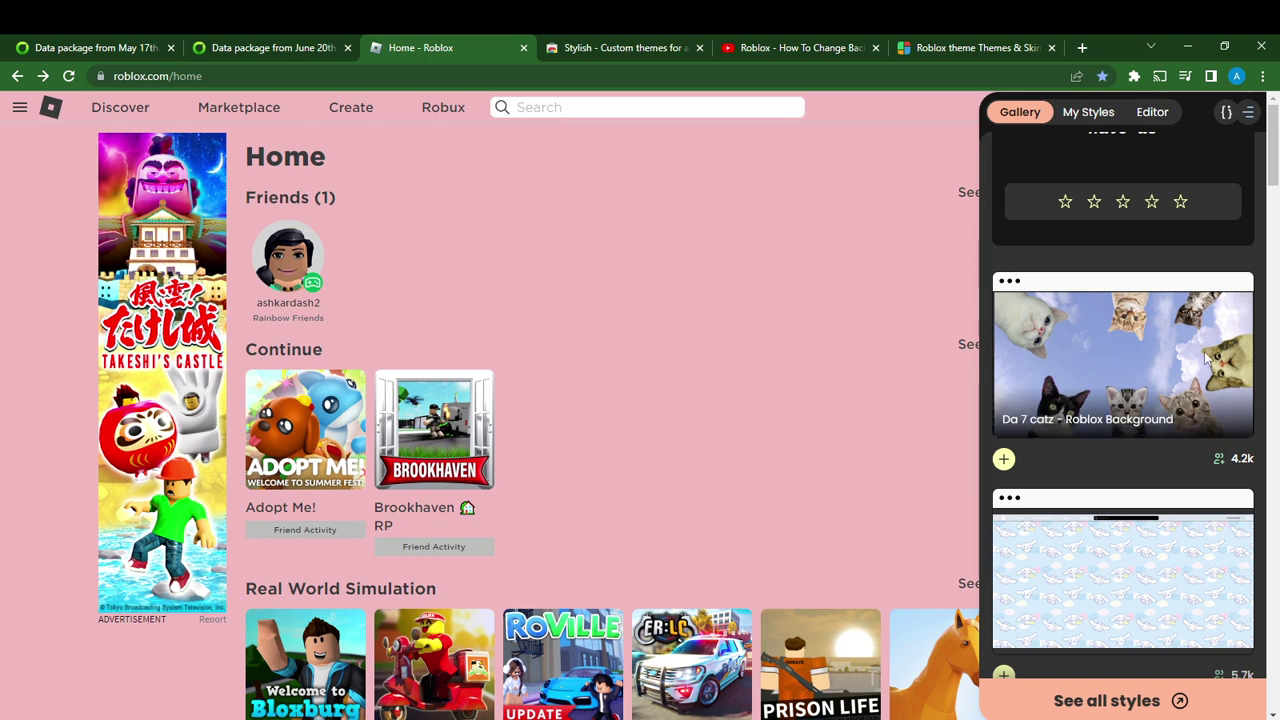
scroll(1205, 362, down, 2)
scroll(1190, 450, up, 3)
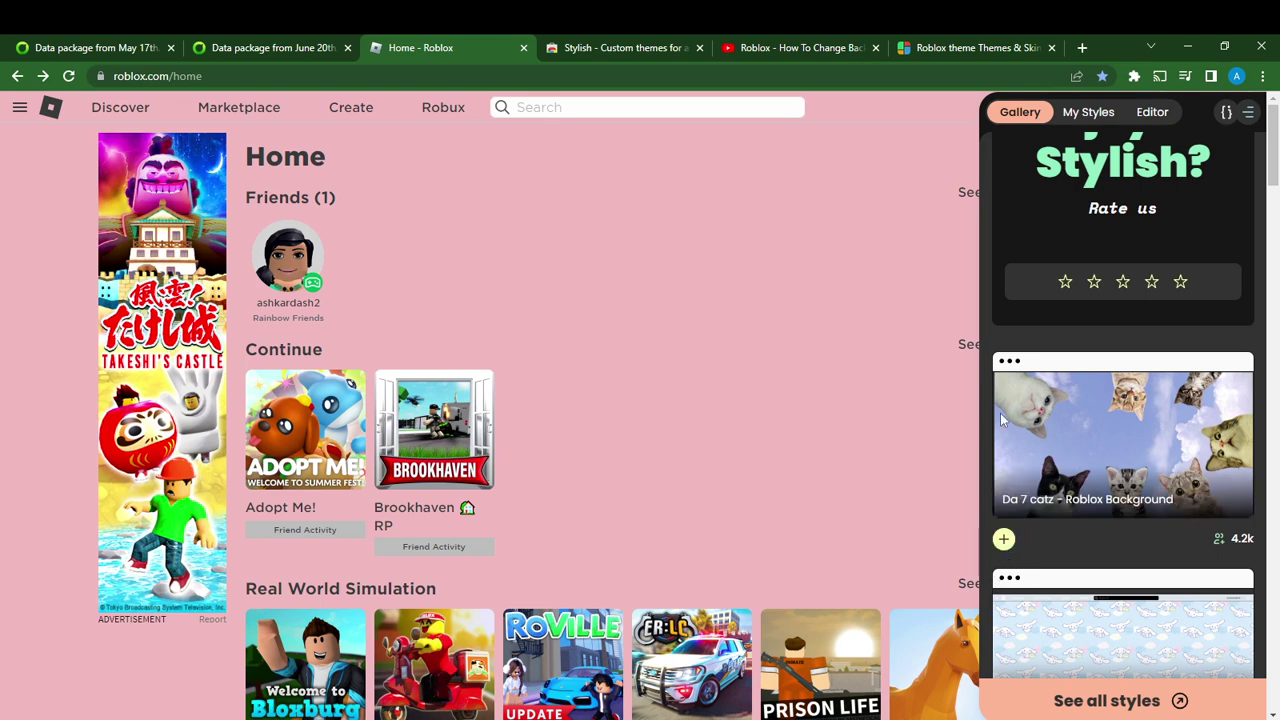
click(1003, 540)
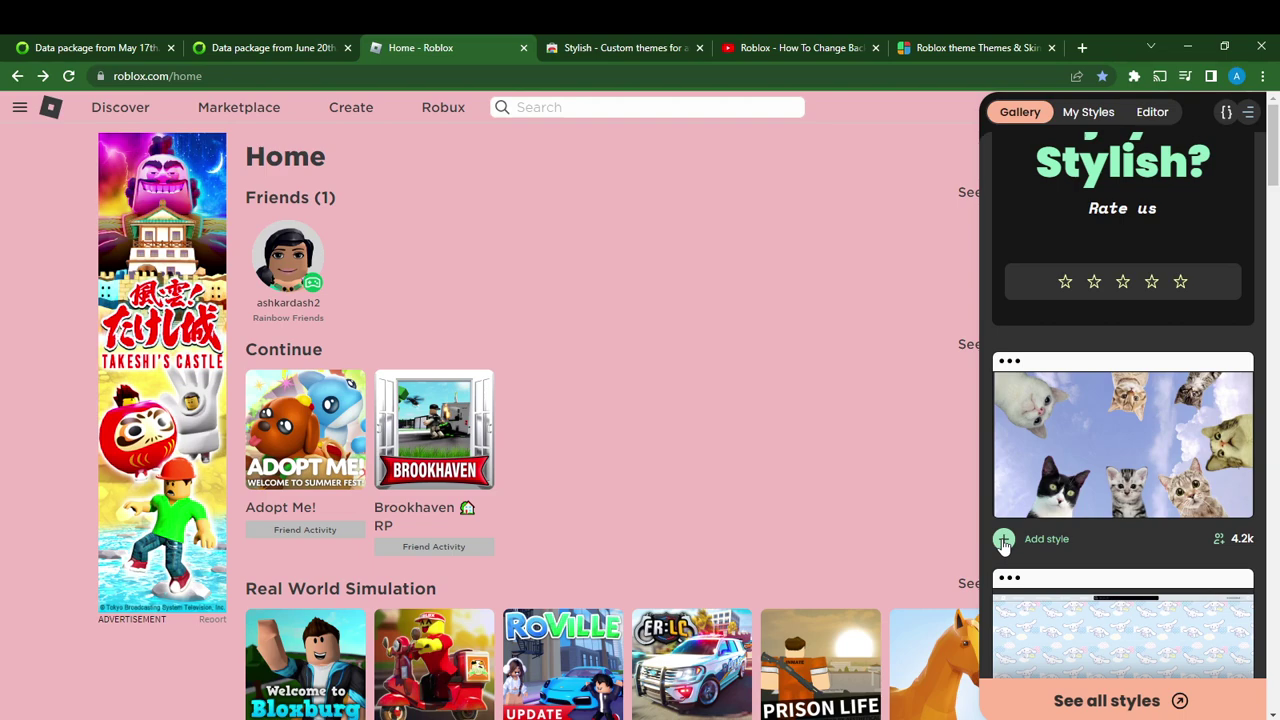
- Add the Da 7 catz style in Stylish, then close the popup to view the restyled page
click(1005, 541)
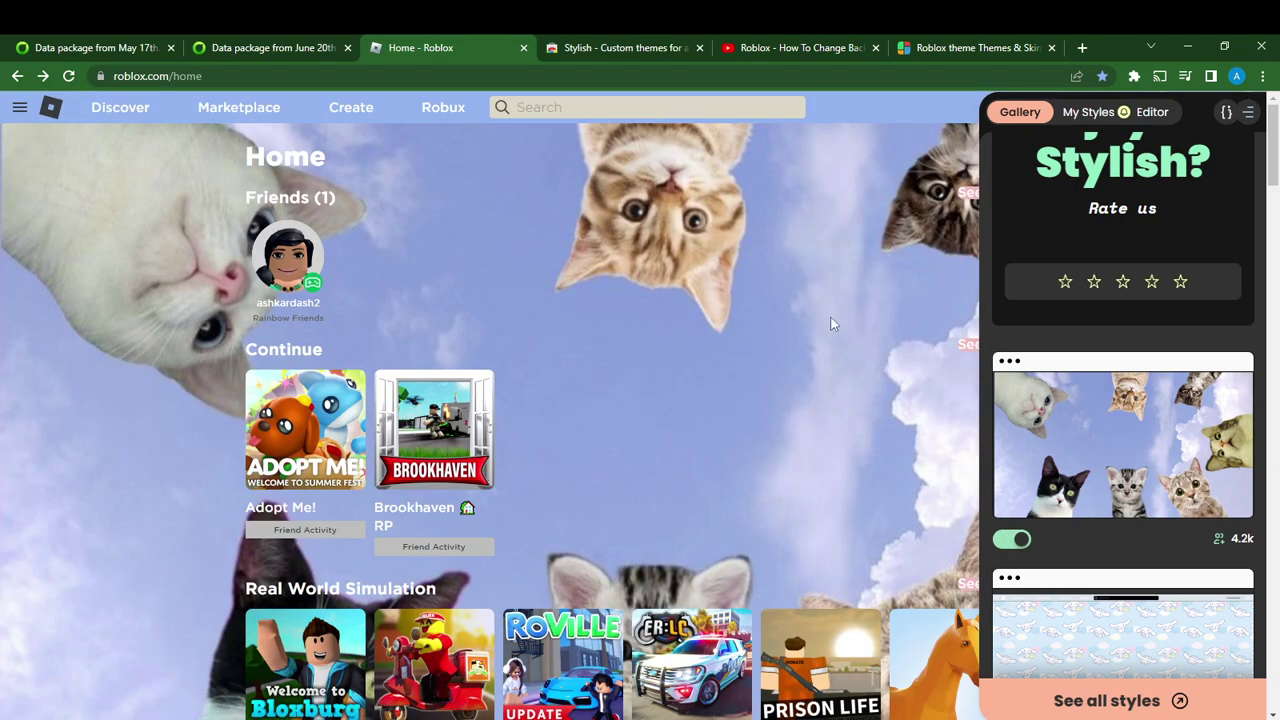
click(814, 358)
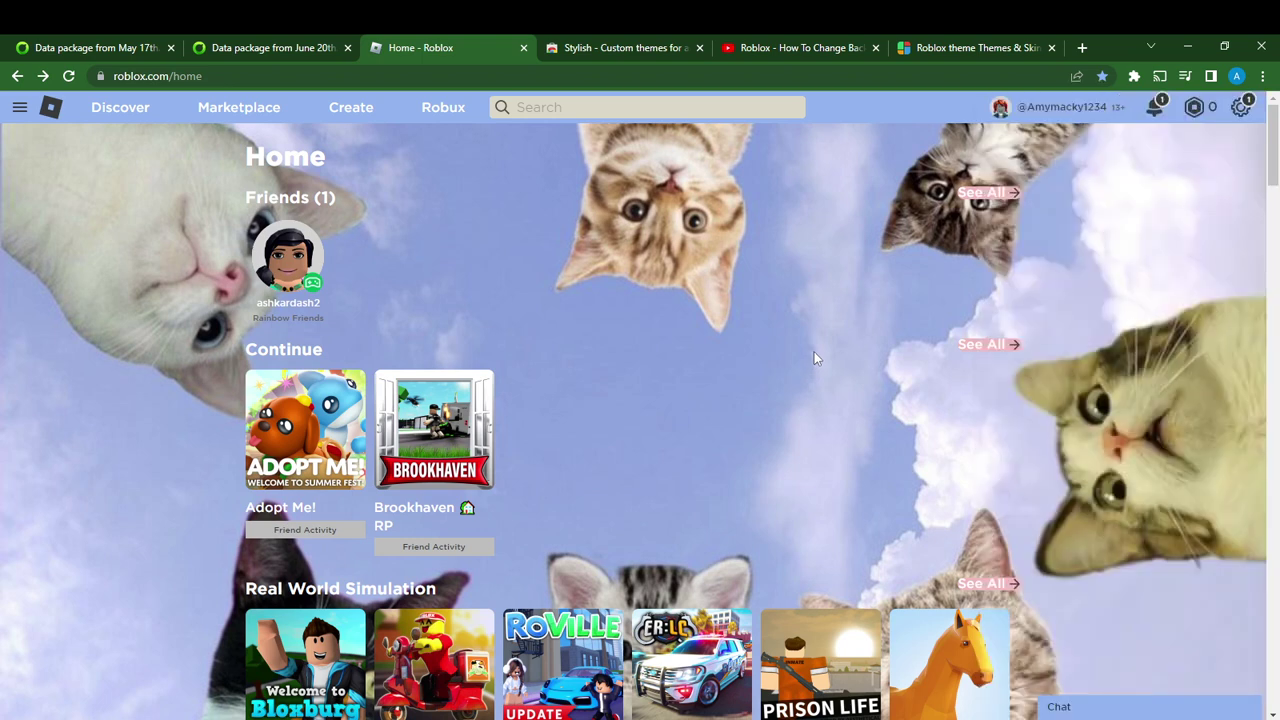